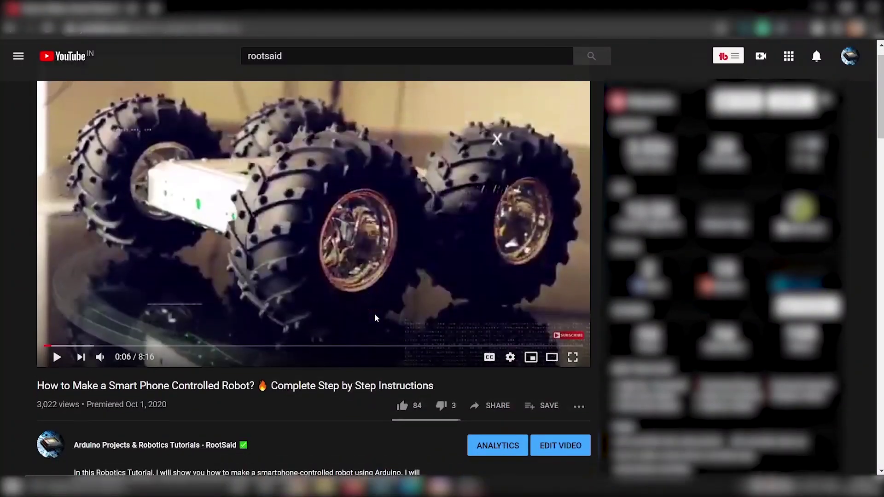
- Open the Altium trial link in the video description and answer the questionnaire with No and "I like to design PCBs as a hobby"
{"action": "scroll", "coordinate": [375, 317], "scroll_direction": "down", "scroll_amount": 4}
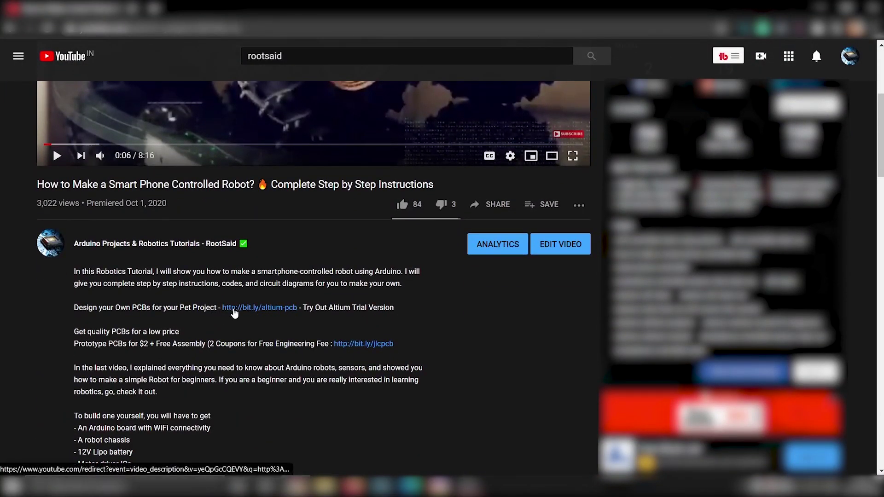
{"action": "left_click", "coordinate": [233, 308]}
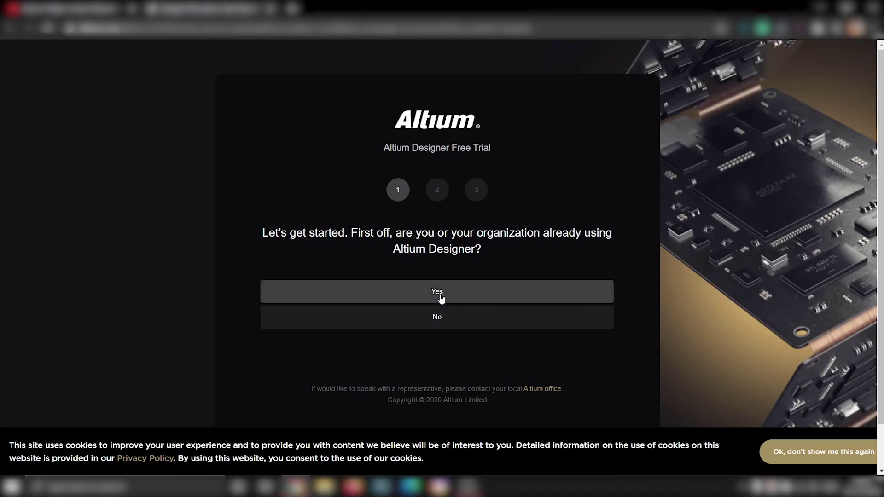
{"action": "left_click", "coordinate": [442, 319]}
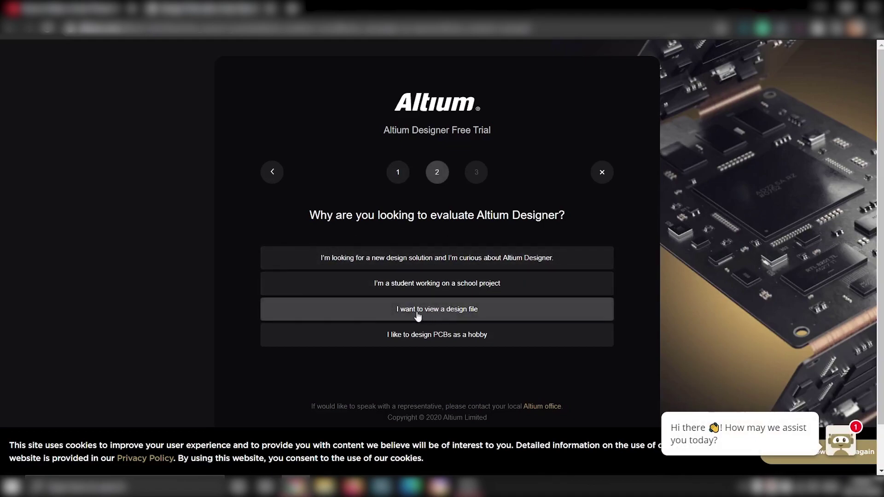
{"action": "left_click", "coordinate": [458, 336]}
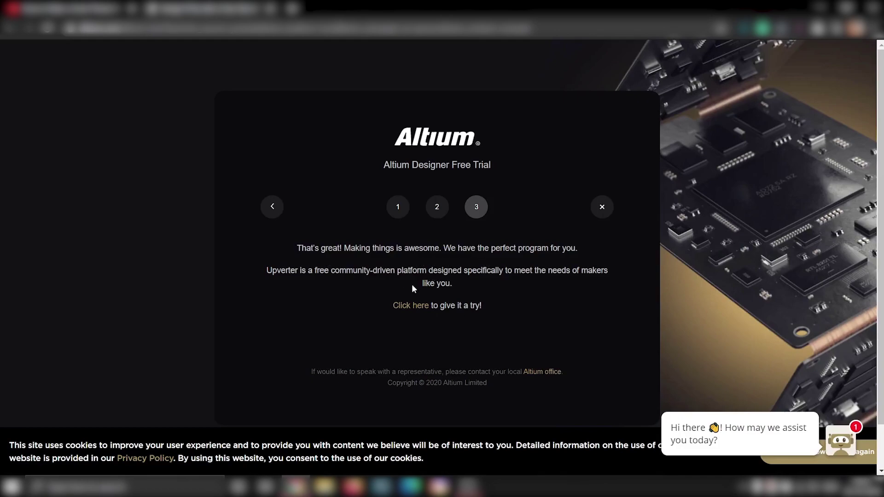
- Continue to the suggested Upverter site and sign in
{"action": "left_click", "coordinate": [409, 307]}
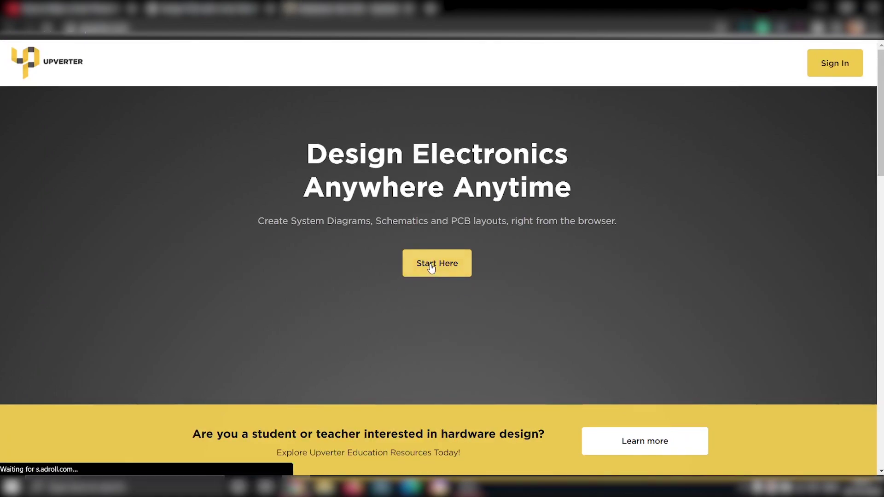
{"action": "left_click", "coordinate": [832, 65]}
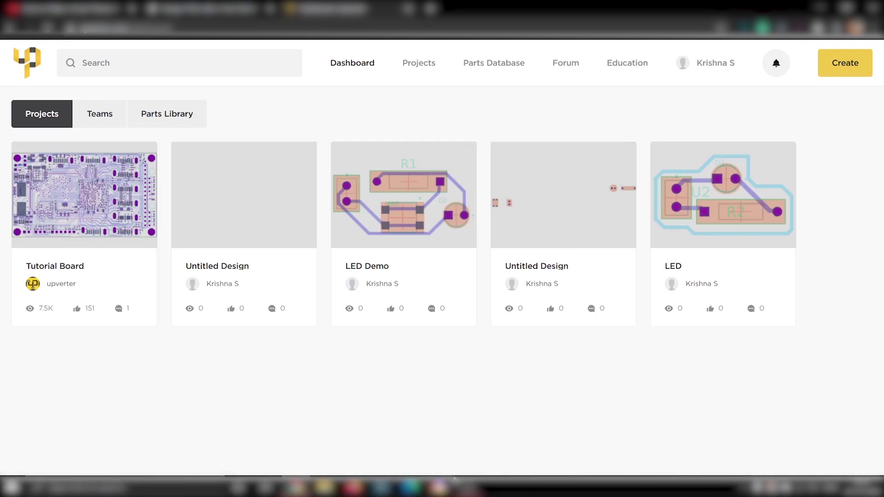
- Create a new project named "LED demo", keeping the default settings, and save and open it in the editor
{"action": "left_click", "coordinate": [854, 66]}
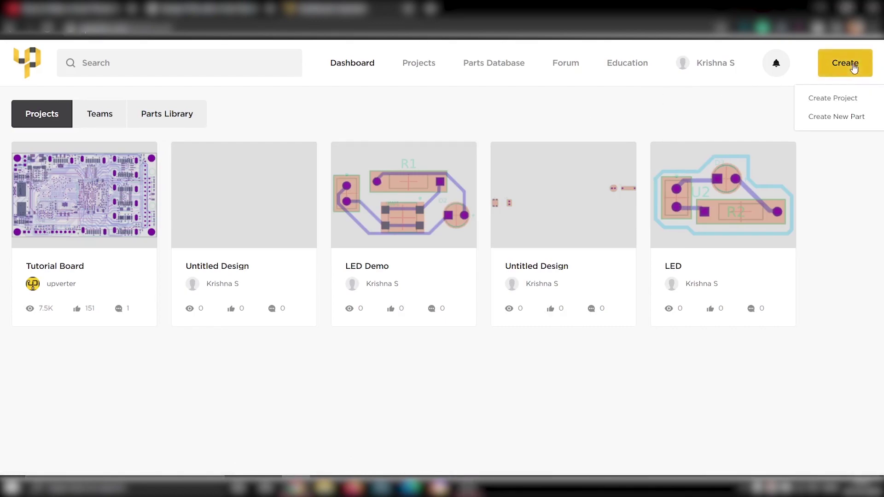
{"action": "left_click", "coordinate": [828, 103]}
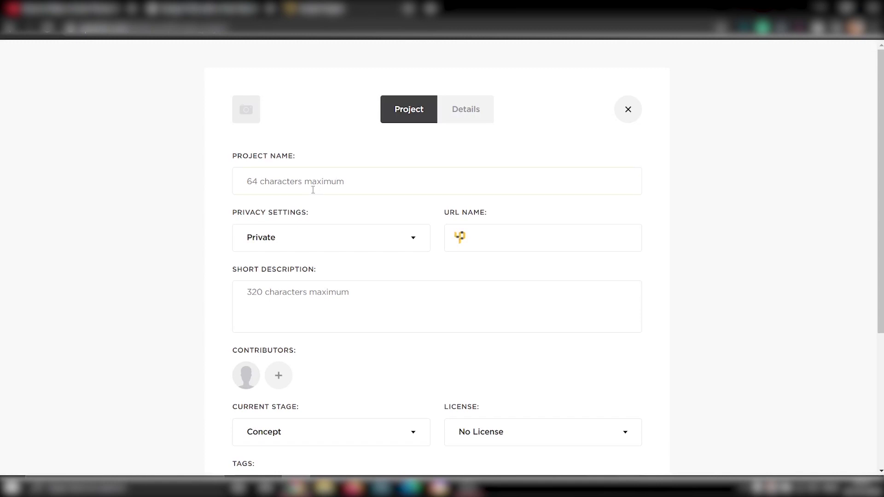
{"action": "type", "text": "LED demo"}
{"action": "scroll", "coordinate": [313, 190], "scroll_direction": "down", "scroll_amount": 5}
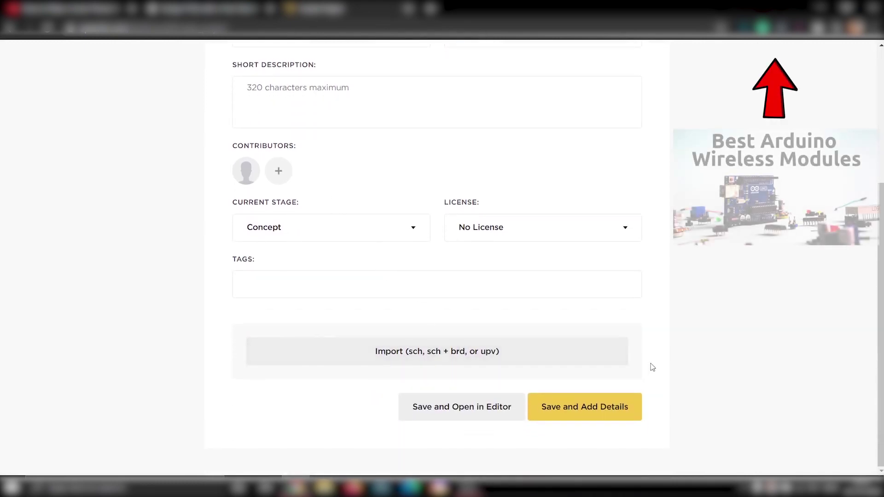
{"action": "left_click", "coordinate": [478, 408]}
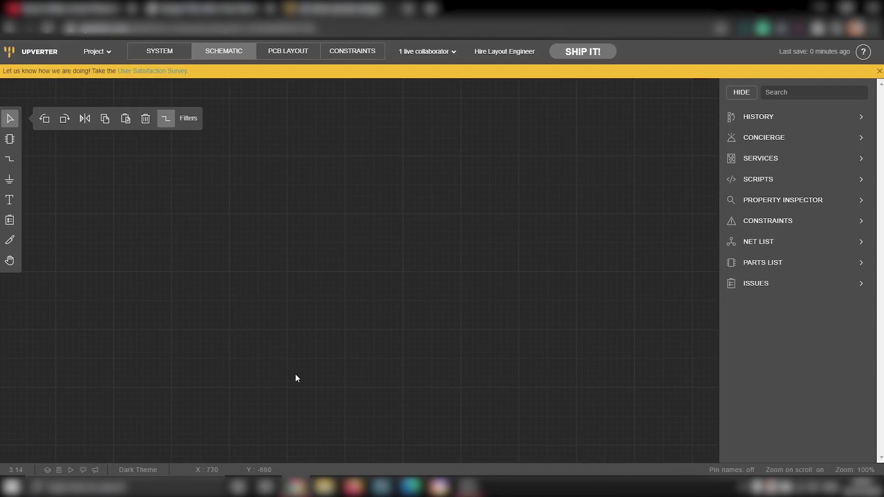
- Look over the project's empty PCB layout and schematic views, ending in the schematic
{"action": "left_click", "coordinate": [272, 54]}
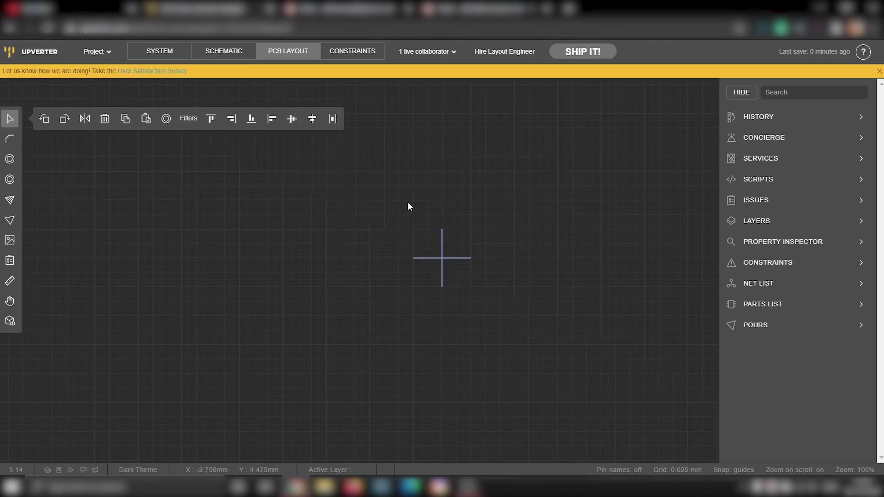
{"action": "left_click", "coordinate": [227, 53]}
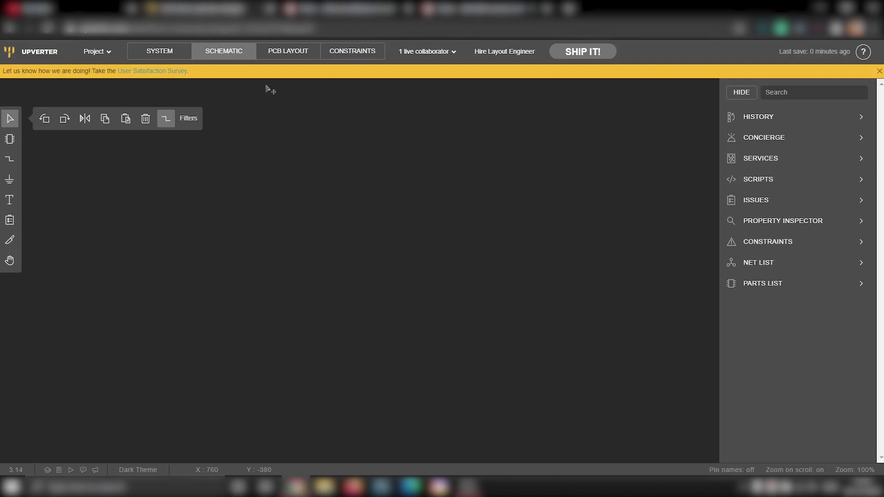
{"action": "left_click", "coordinate": [288, 51]}
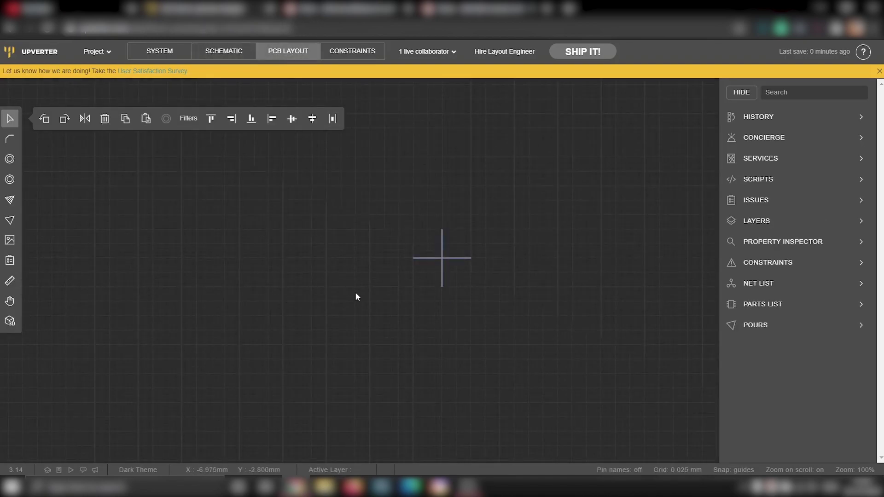
{"action": "left_click", "coordinate": [231, 56]}
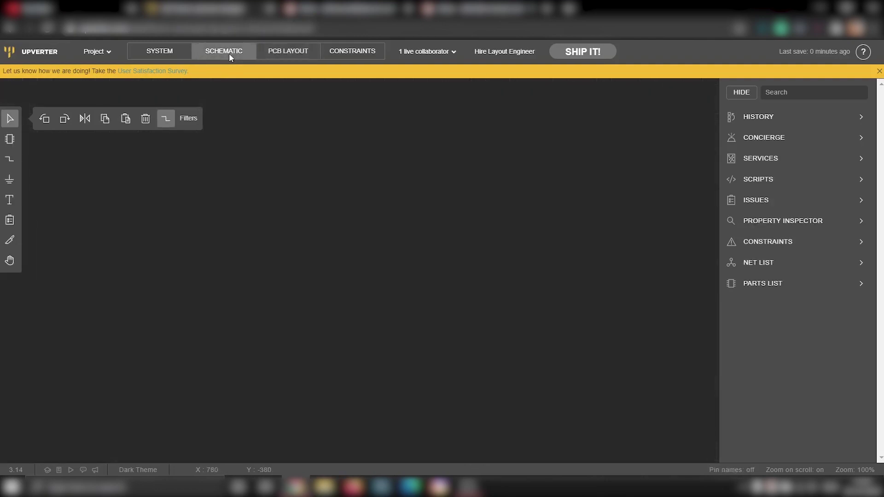
- Search the component library for "led" and filter the results to parts whose has footprint value is true
{"action": "left_click", "coordinate": [10, 140]}
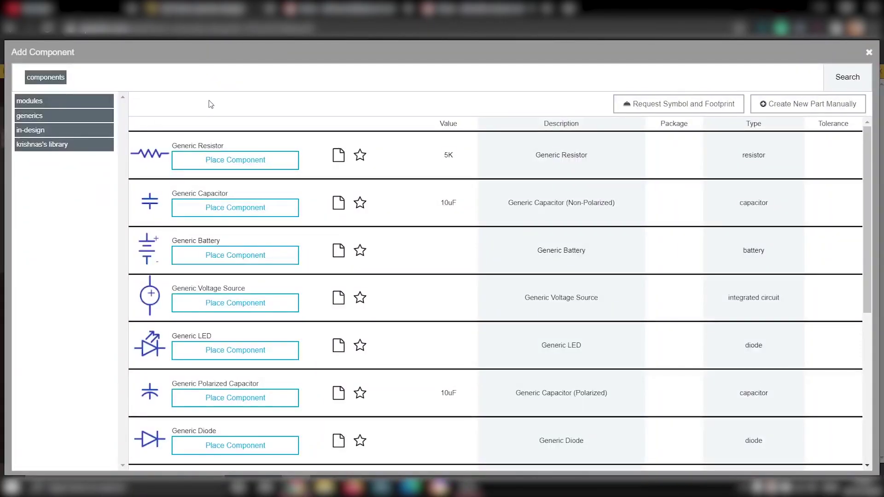
{"action": "left_click", "coordinate": [128, 73]}
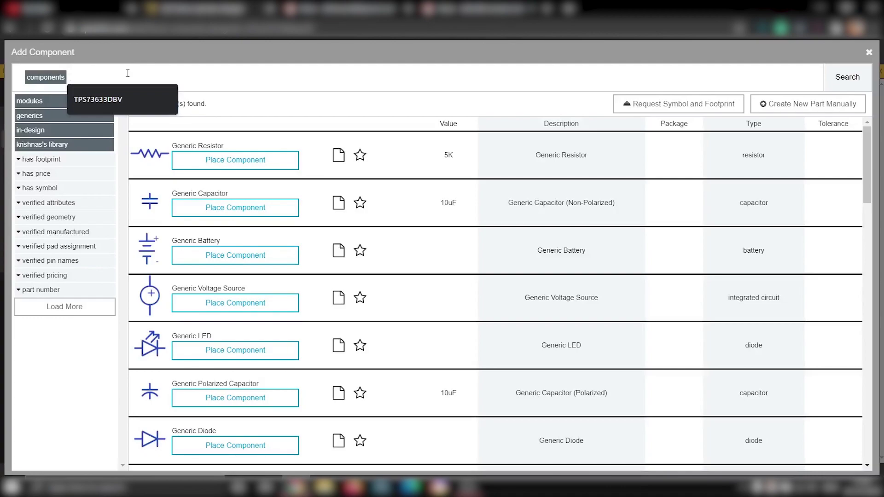
{"action": "type", "text": "led"}
{"action": "key", "text": "Return"}
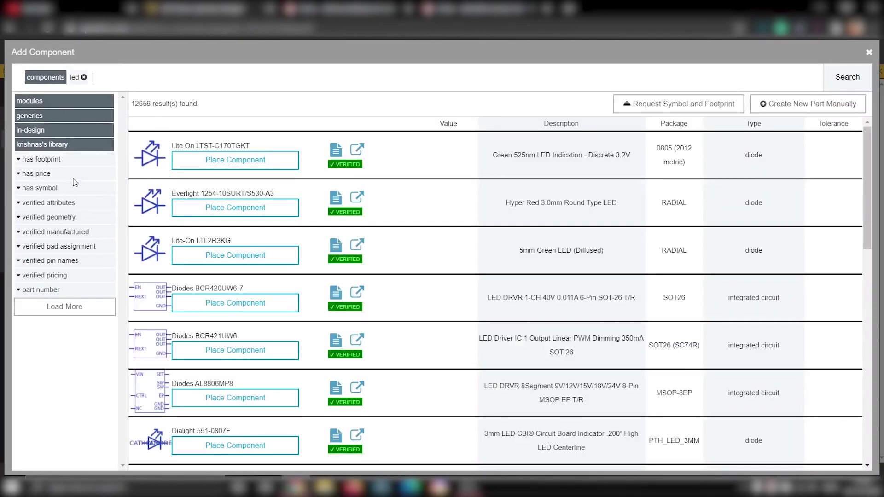
{"action": "left_click", "coordinate": [23, 160]}
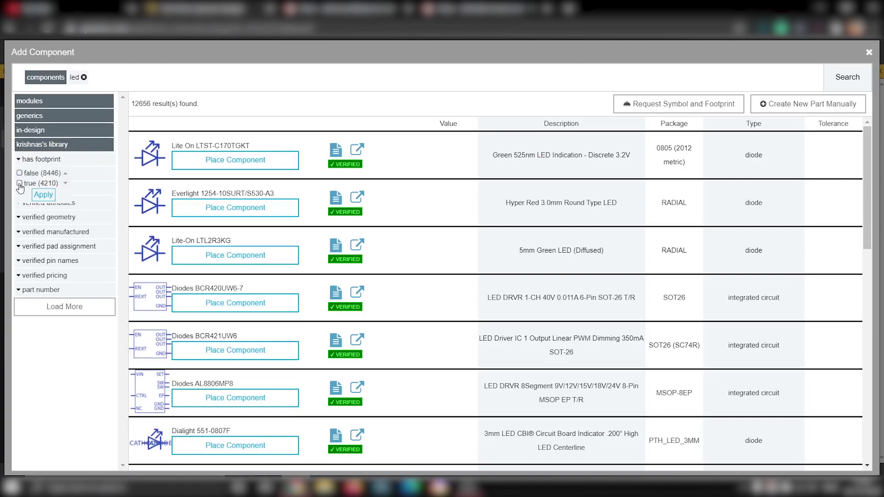
{"action": "left_click", "coordinate": [19, 184]}
{"action": "left_click", "coordinate": [42, 195]}
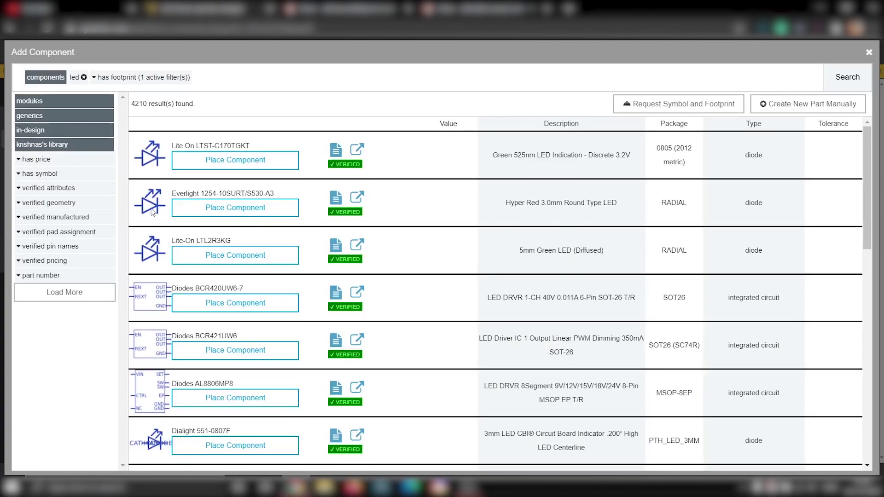
- Check the part page of the Everlight 1254-10SURT/S530-A3 LED and place one of these LEDs in the schematic
{"action": "left_click", "coordinate": [358, 199]}
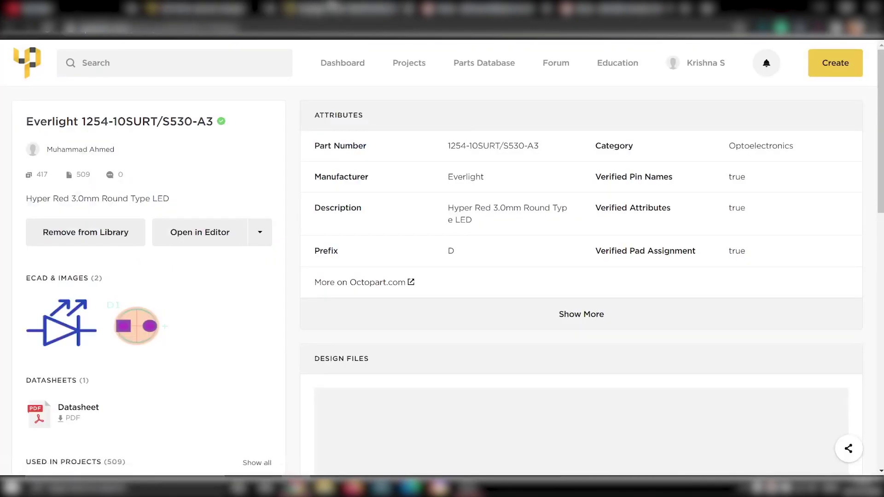
{"action": "scroll", "coordinate": [339, 89], "scroll_direction": "down", "scroll_amount": 1}
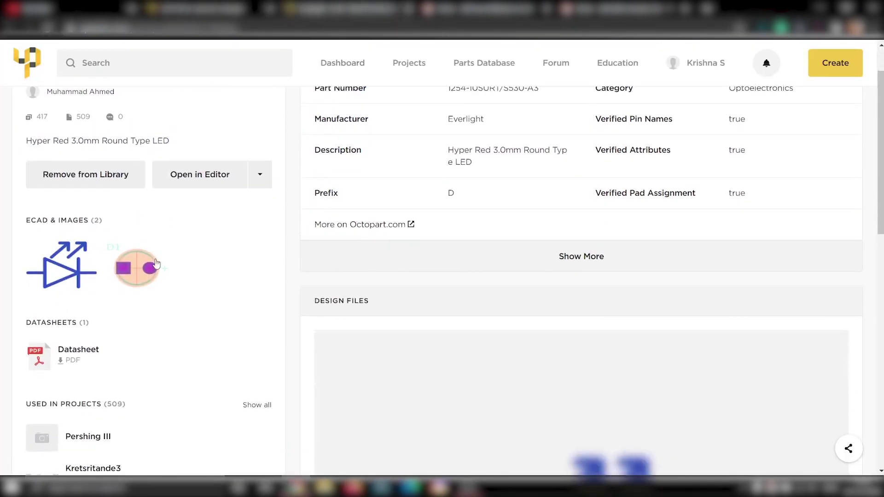
{"action": "scroll", "coordinate": [158, 263], "scroll_direction": "up", "scroll_amount": 1}
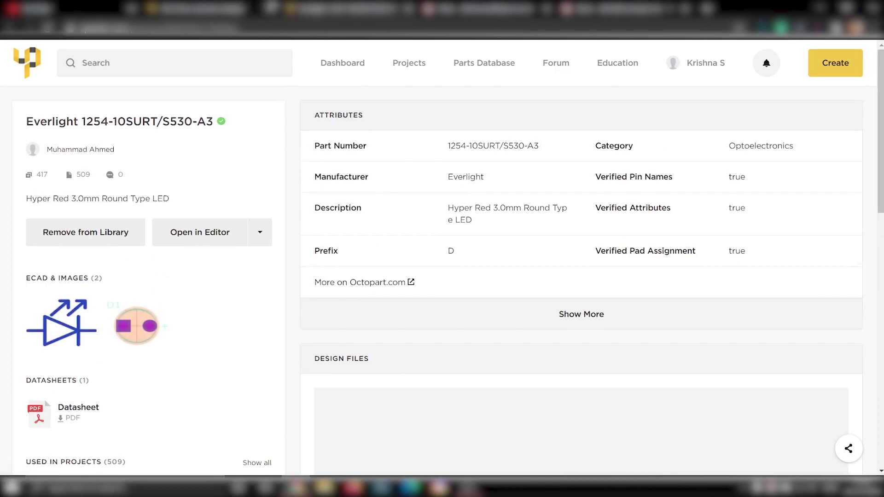
{"action": "key", "text": "ctrl+w"}
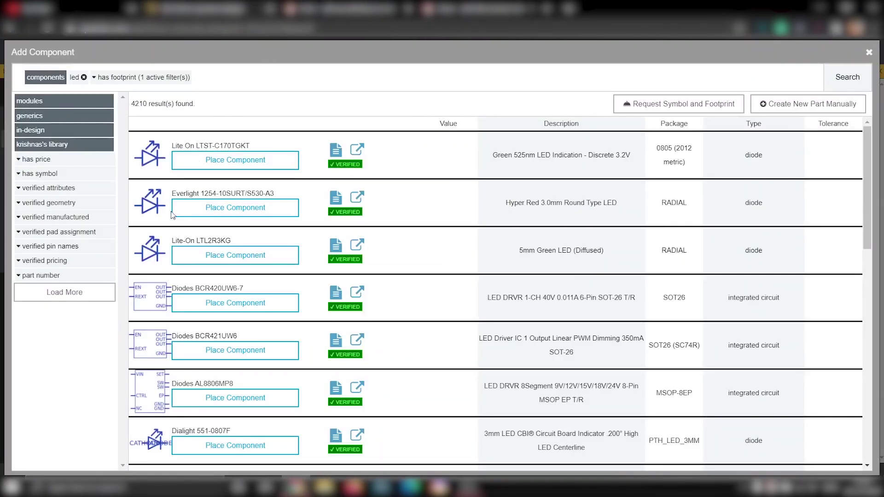
{"action": "left_click", "coordinate": [212, 210]}
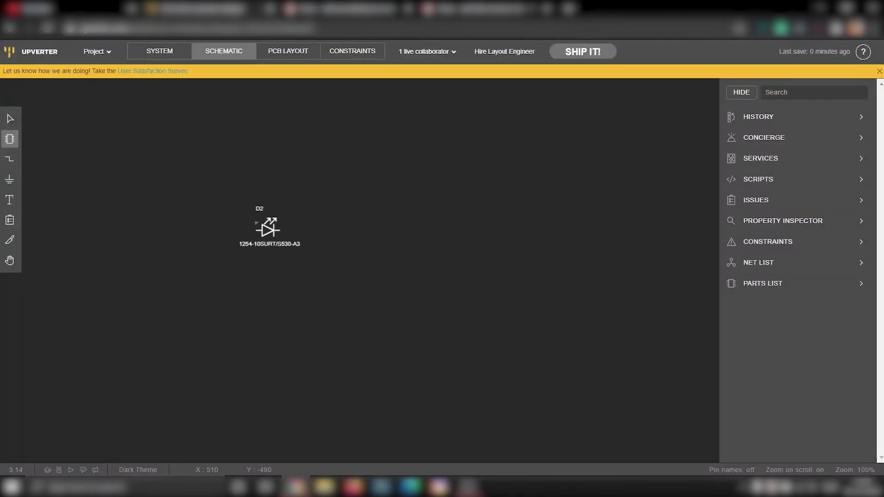
{"action": "left_click", "coordinate": [285, 224]}
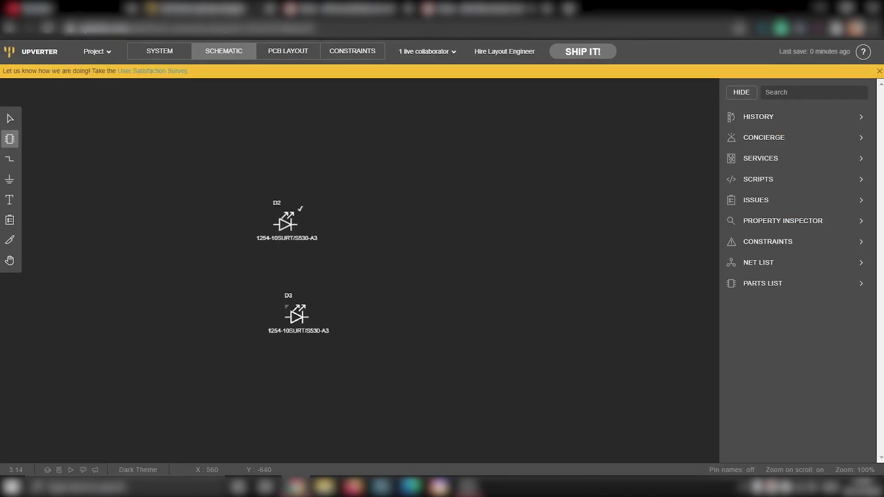
{"action": "key", "text": "Escape"}
- Search the component library for "resistor" and filter the results to parts whose has footprint value is true
{"action": "left_click", "coordinate": [10, 138]}
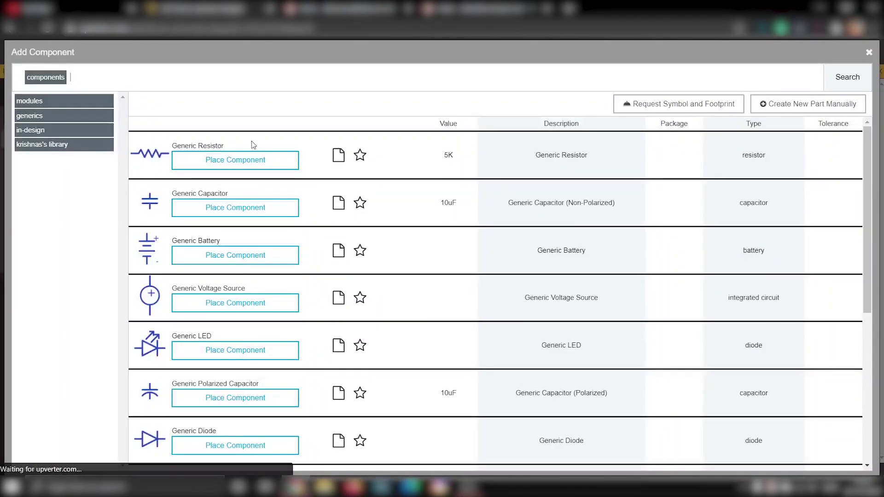
{"action": "left_click", "coordinate": [145, 76]}
{"action": "type", "text": "resistor"}
{"action": "key", "text": "Return"}
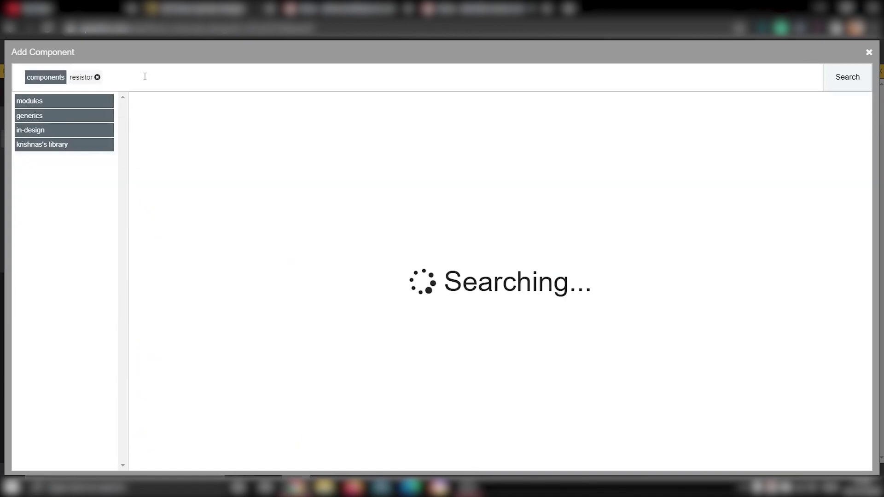
{"action": "left_click", "coordinate": [21, 160]}
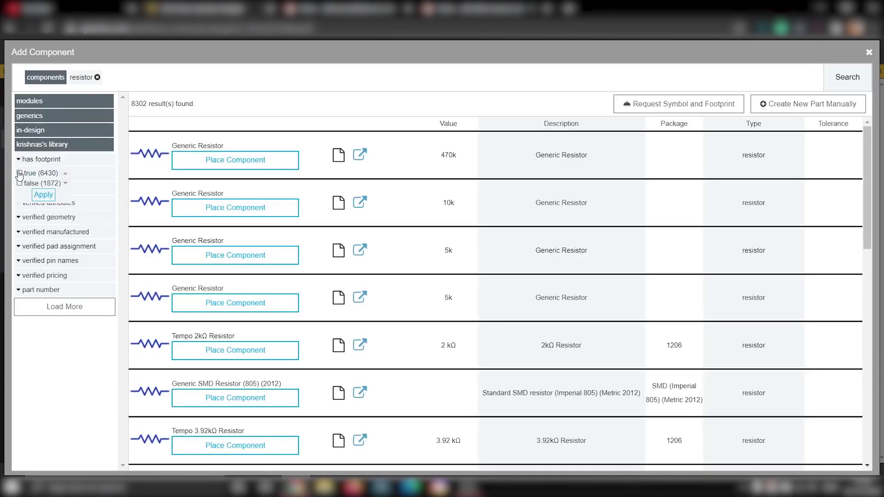
{"action": "left_click", "coordinate": [19, 173]}
{"action": "left_click", "coordinate": [36, 194]}
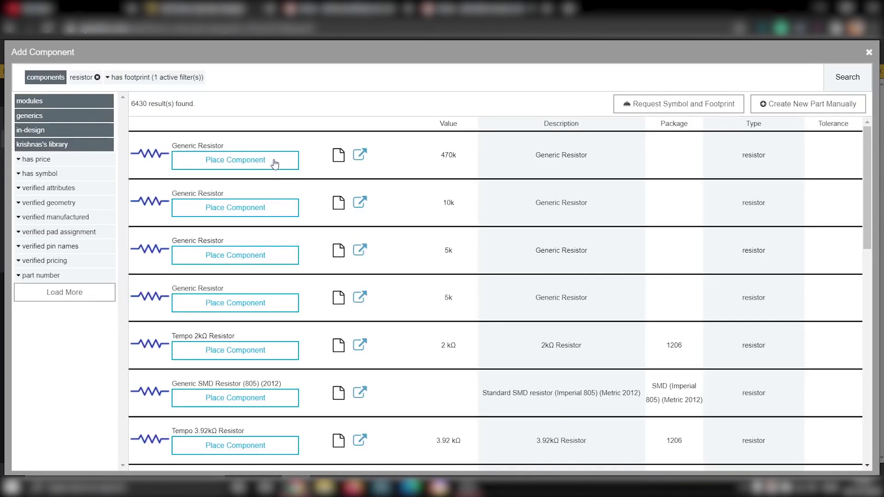
- Place one 470k Generic Resistor beside the LED, on its left, in the schematic
{"action": "left_click", "coordinate": [275, 164]}
{"action": "left_click", "coordinate": [205, 219]}
{"action": "key", "text": "Escape"}
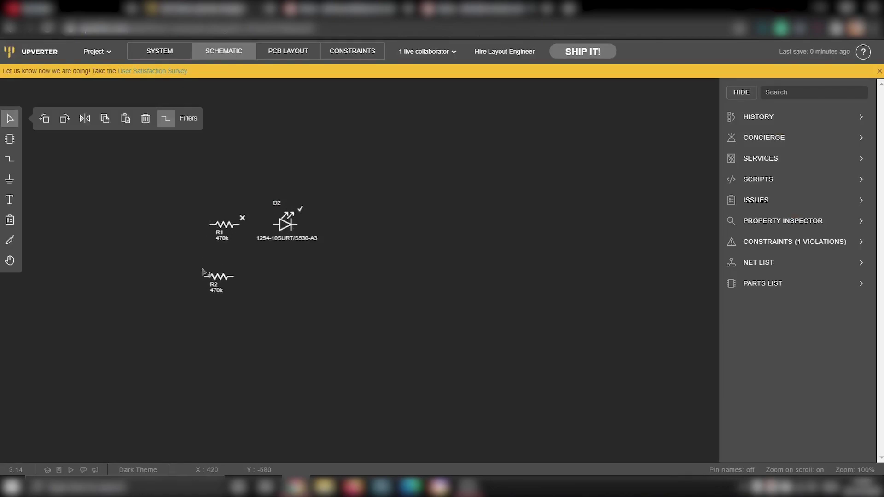
- View the LED and resistor footprints in the PCB layout and return to the schematic
{"action": "left_click", "coordinate": [288, 52]}
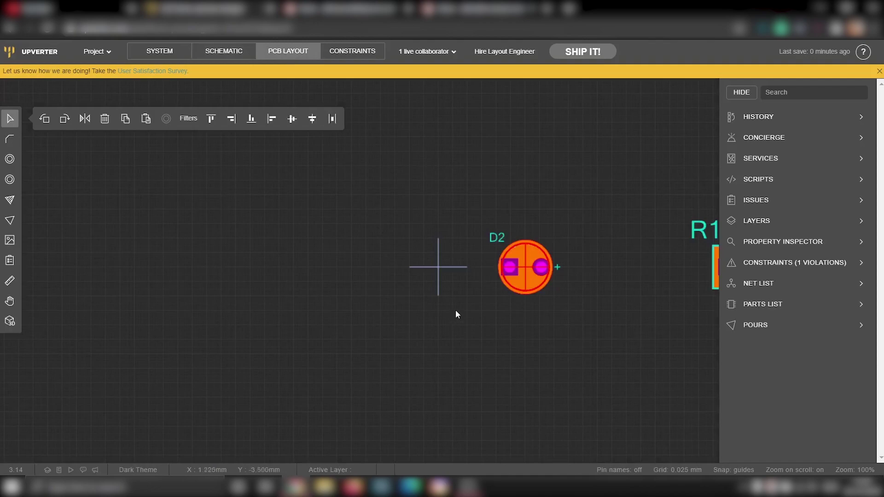
{"action": "middle_click_drag", "start_coordinate": [564, 327], "coordinate": [373, 339]}
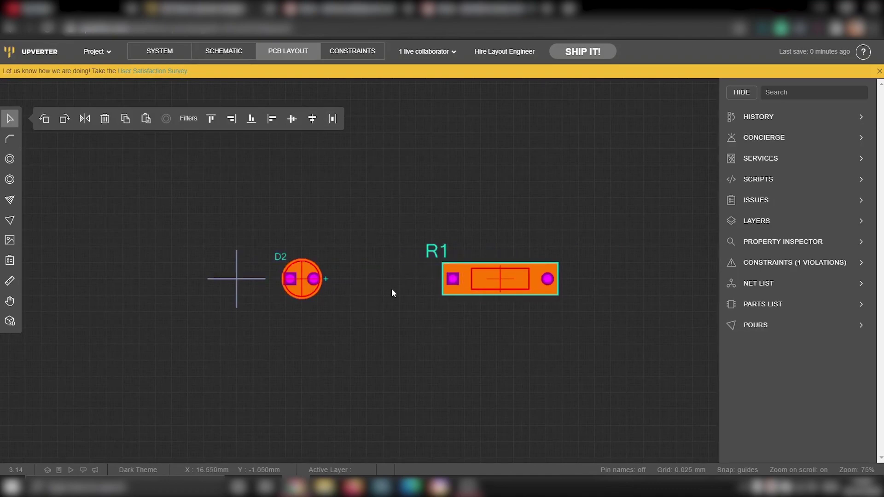
{"action": "left_click", "coordinate": [226, 50]}
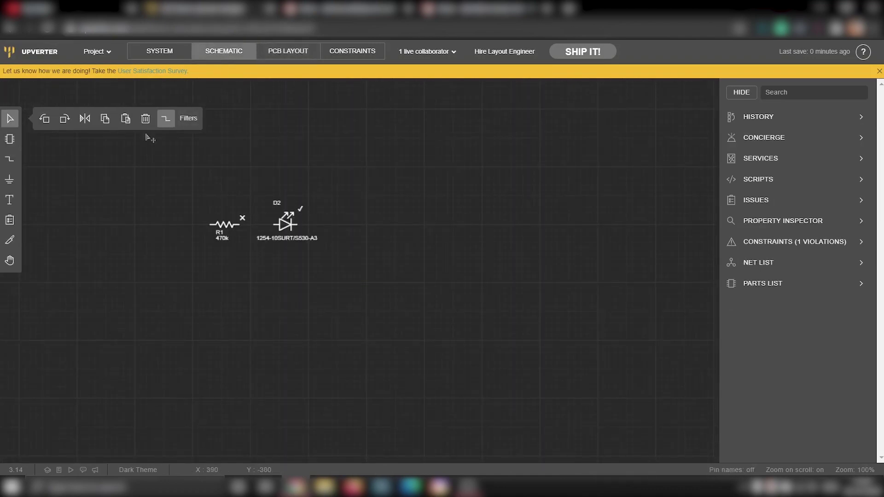
- Search the component library for "switch" and place one 7914G-1-000E switch below the resistor in the schematic
{"action": "left_click", "coordinate": [10, 139]}
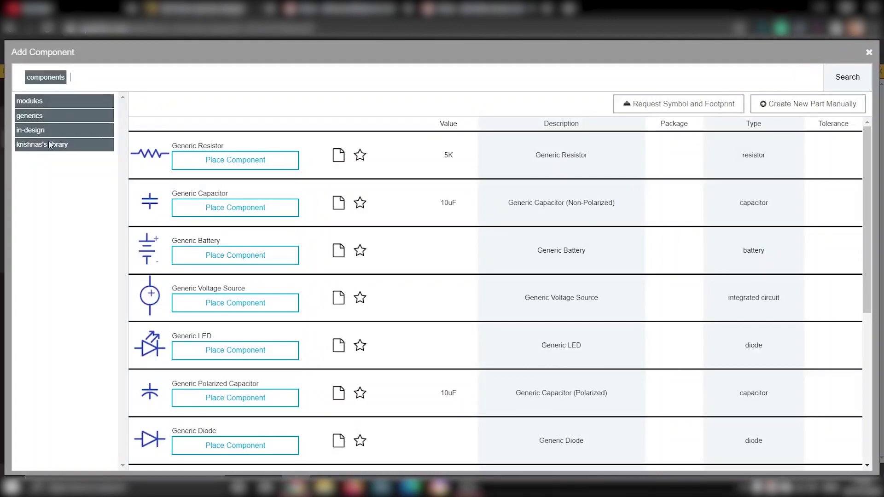
{"action": "type", "text": "switch"}
{"action": "key", "text": "Return"}
{"action": "left_click", "coordinate": [41, 159]}
{"action": "left_click", "coordinate": [20, 183]}
{"action": "left_click", "coordinate": [45, 195]}
{"action": "left_click", "coordinate": [232, 303]}
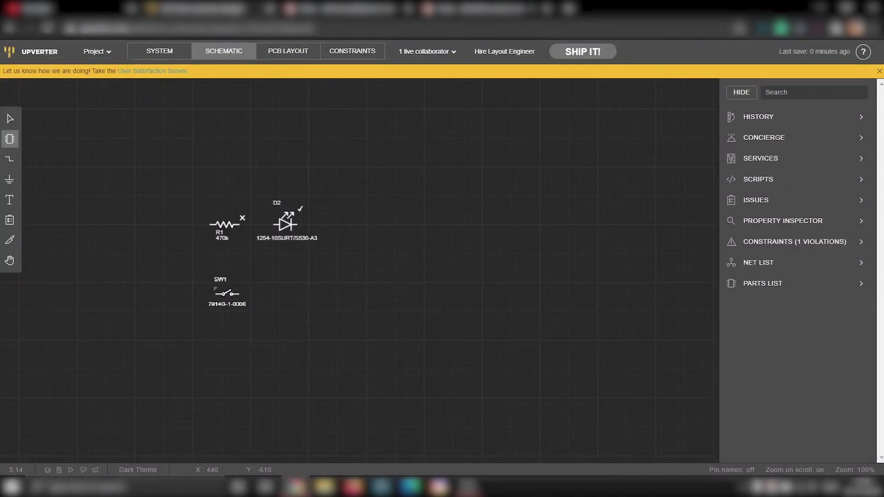
- Search the component library for "header" and place one Male Header - 2 pin to the right of the switch, rotated so its pins point up
{"action": "left_click", "coordinate": [10, 139]}
{"action": "left_click", "coordinate": [99, 70]}
{"action": "type", "text": "header"}
{"action": "key", "text": "Return"}
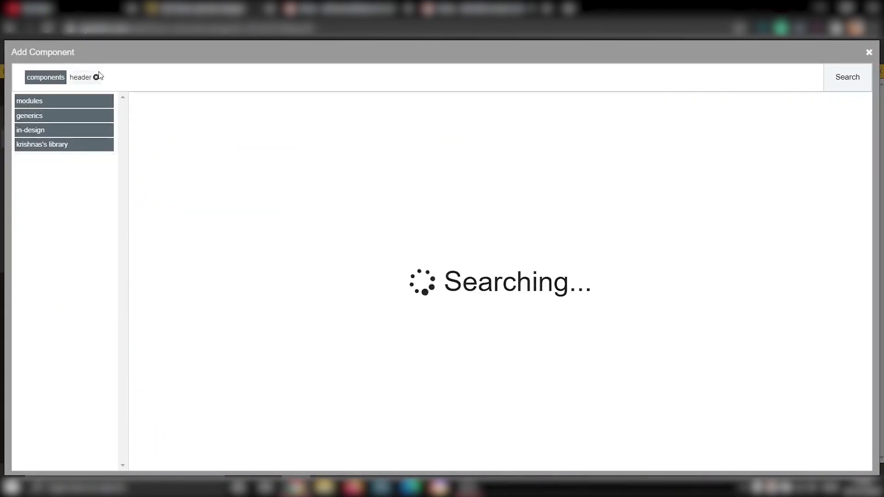
{"action": "left_click", "coordinate": [232, 200]}
{"action": "key", "text": "r"}
{"action": "key", "text": "r"}
{"action": "key", "text": "r"}
{"action": "key", "text": "r"}
{"action": "key", "text": "r"}
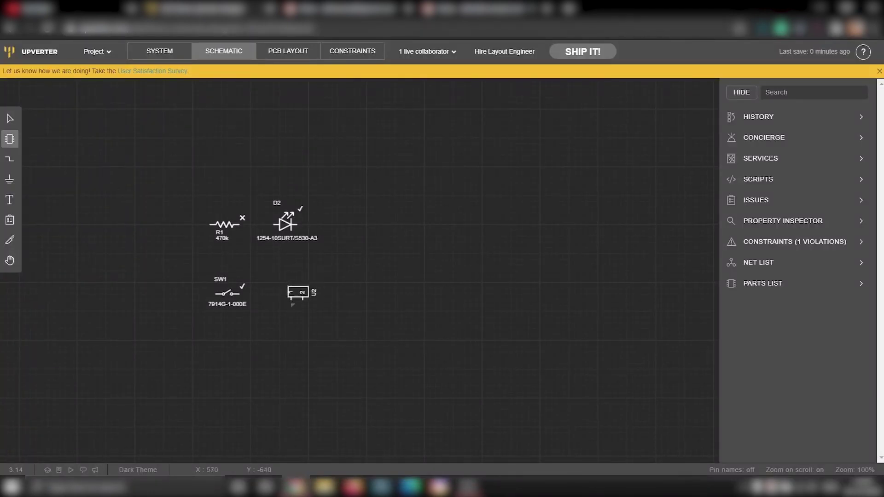
{"action": "left_click", "coordinate": [303, 306]}
{"action": "key", "text": "Escape"}
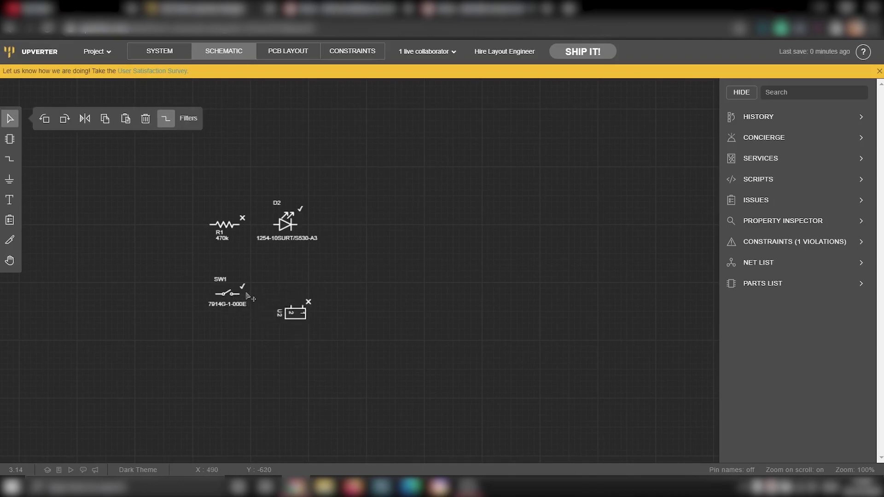
- View the footprints of all four components, including the switch and header, in the PCB layout and return to the schematic
{"action": "scroll", "coordinate": [246, 292], "scroll_direction": "up", "scroll_amount": 1}
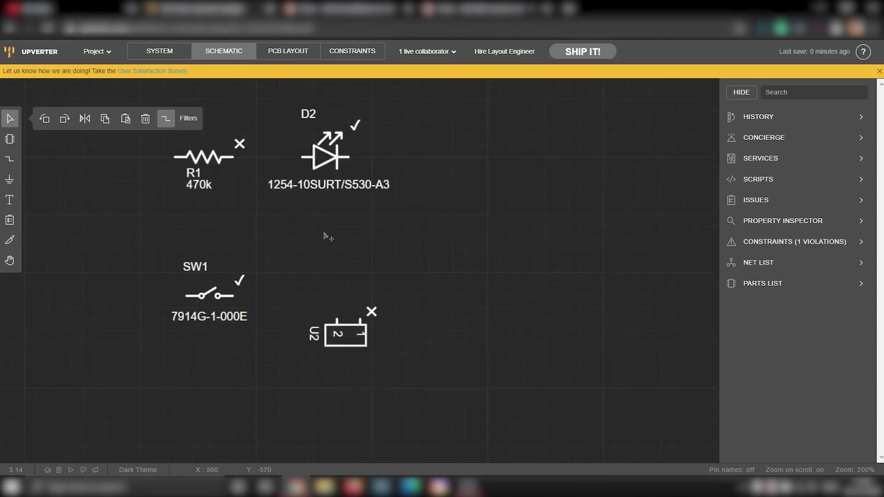
{"action": "middle_click_drag", "start_coordinate": [307, 228], "coordinate": [323, 266]}
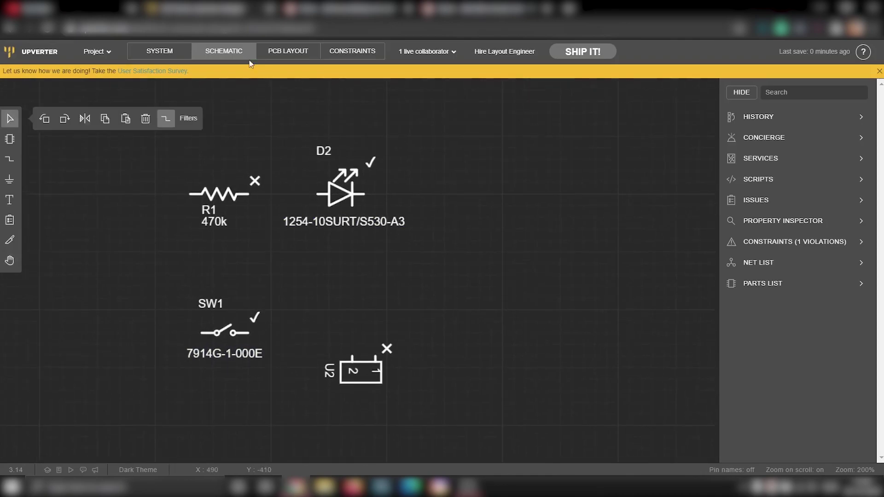
{"action": "left_click", "coordinate": [269, 55]}
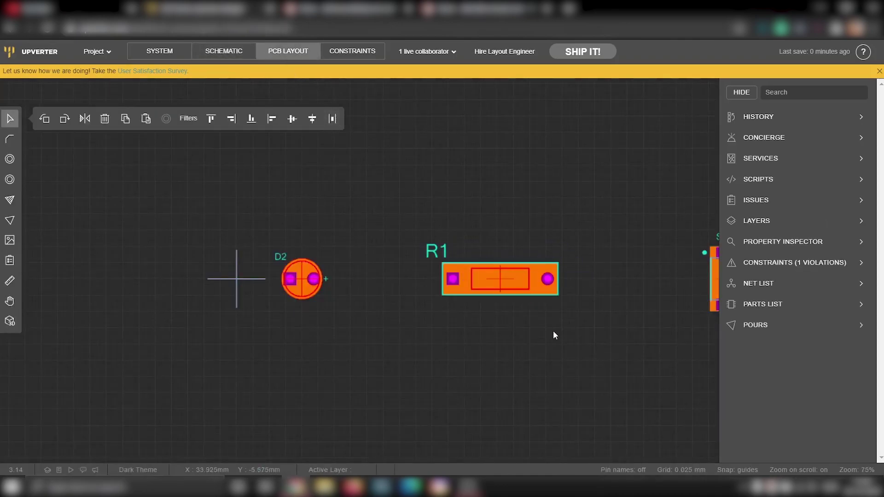
{"action": "scroll", "coordinate": [554, 331], "scroll_direction": "down", "scroll_amount": 1}
{"action": "middle_click_drag", "start_coordinate": [571, 332], "coordinate": [405, 326]}
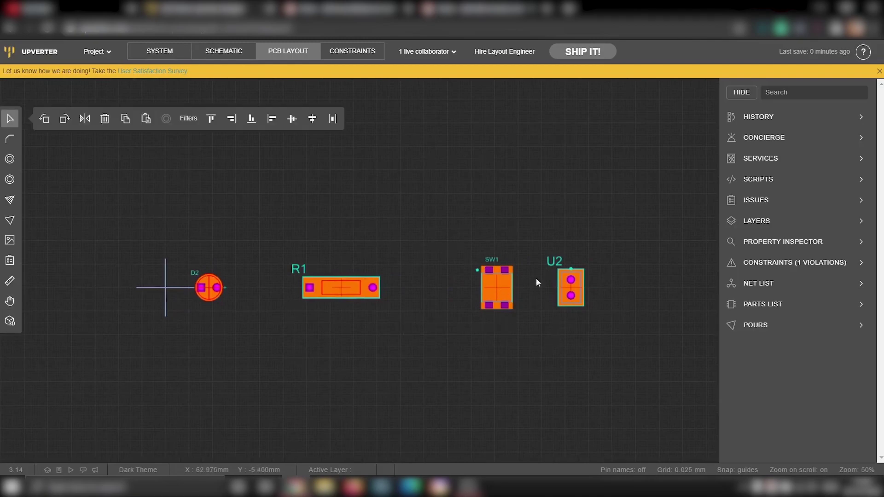
{"action": "left_click", "coordinate": [219, 52]}
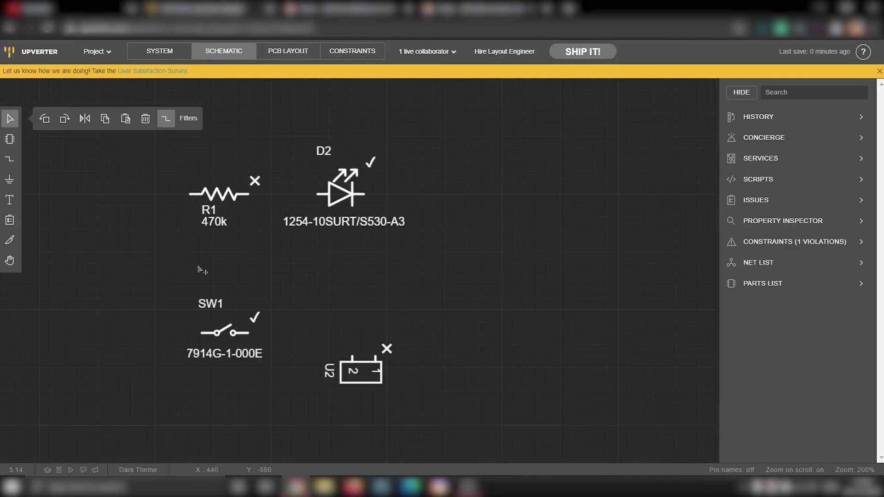
- Wire header pin 2 to the switch's right terminal, and the switch's left terminal to the left end of the resistor
{"action": "left_click", "coordinate": [6, 163]}
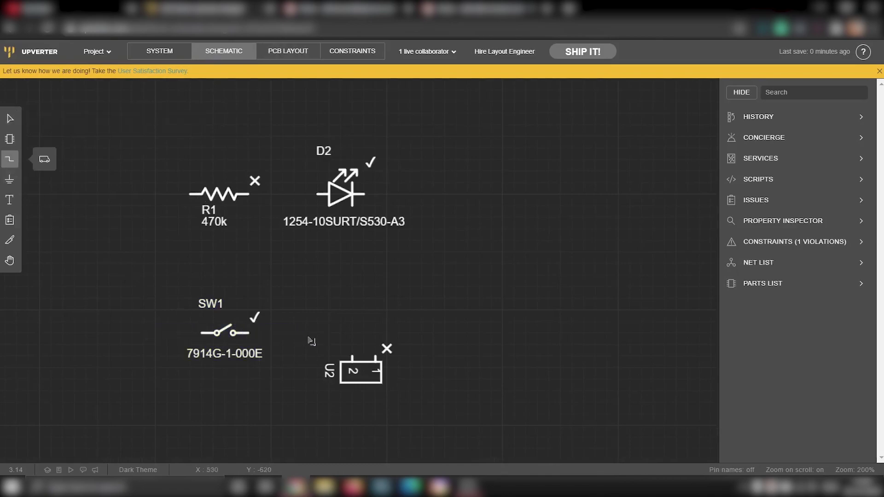
{"action": "left_click", "coordinate": [353, 356]}
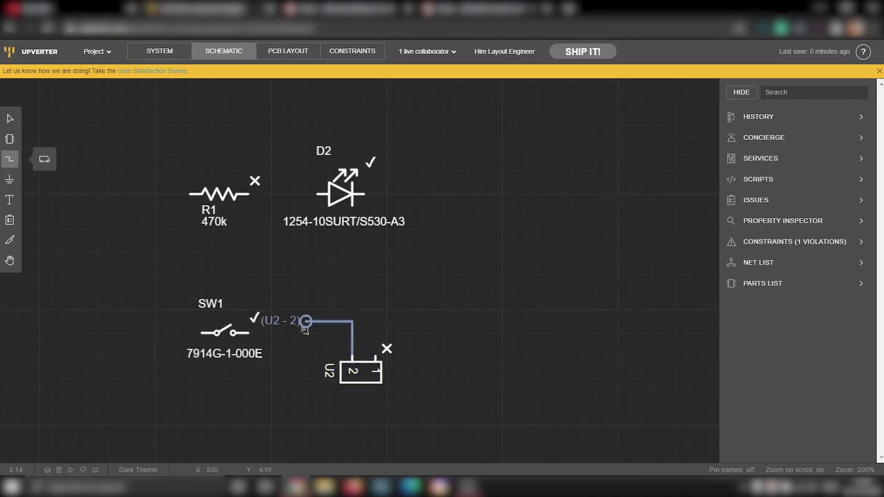
{"action": "left_click", "coordinate": [260, 332]}
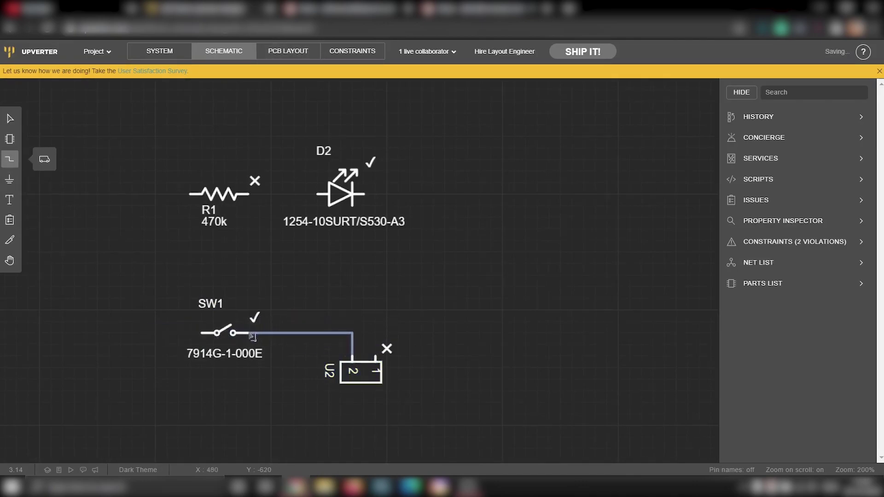
{"action": "left_click", "coordinate": [203, 333]}
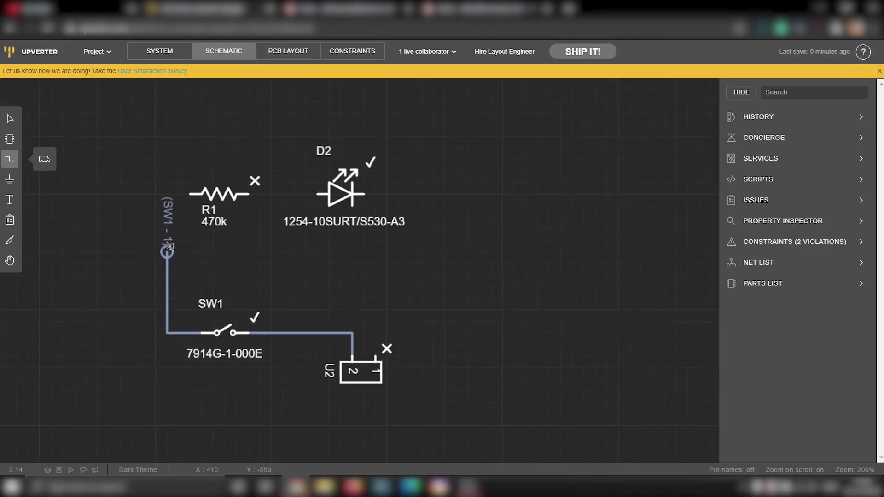
{"action": "left_click", "coordinate": [190, 194]}
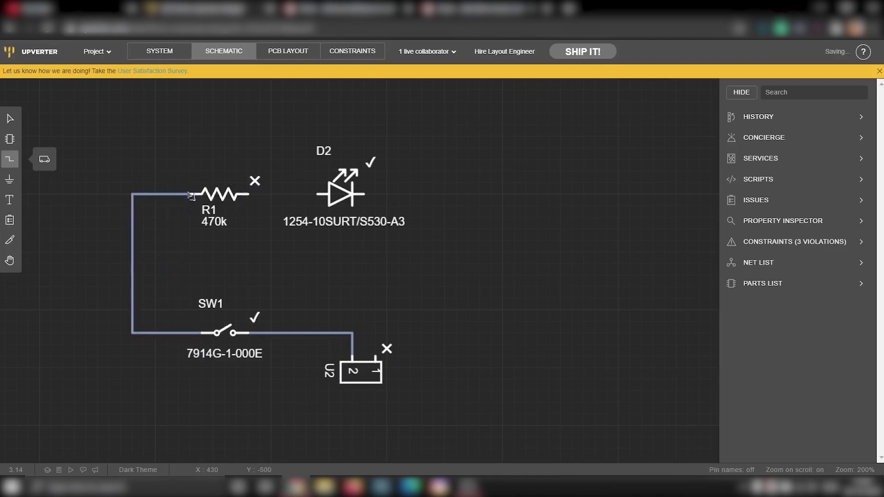
- Wire the resistor's right end to the LED's anode and the LED's cathode to header pin 1
{"action": "left_click", "coordinate": [252, 194]}
{"action": "left_click", "coordinate": [317, 195]}
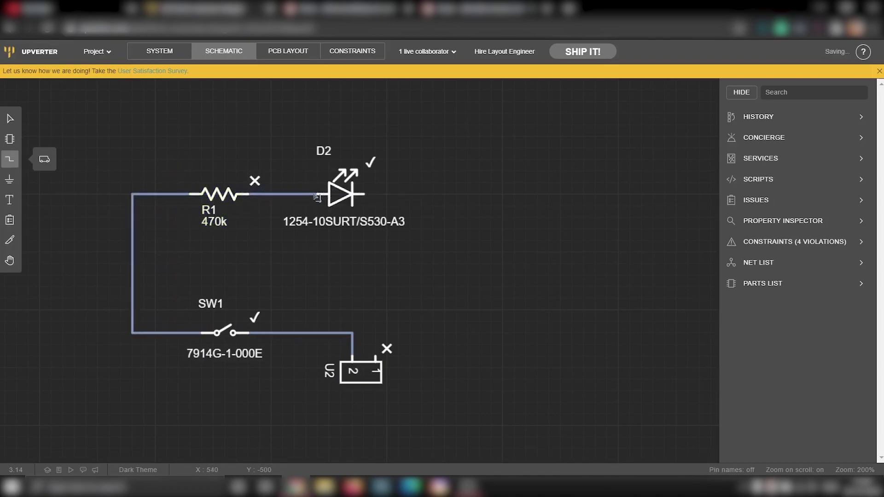
{"action": "left_click", "coordinate": [362, 194]}
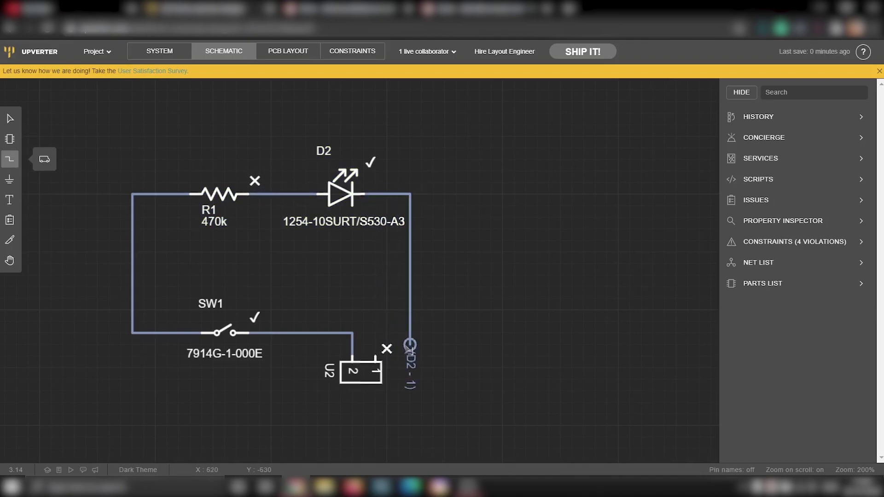
{"action": "left_click", "coordinate": [377, 354]}
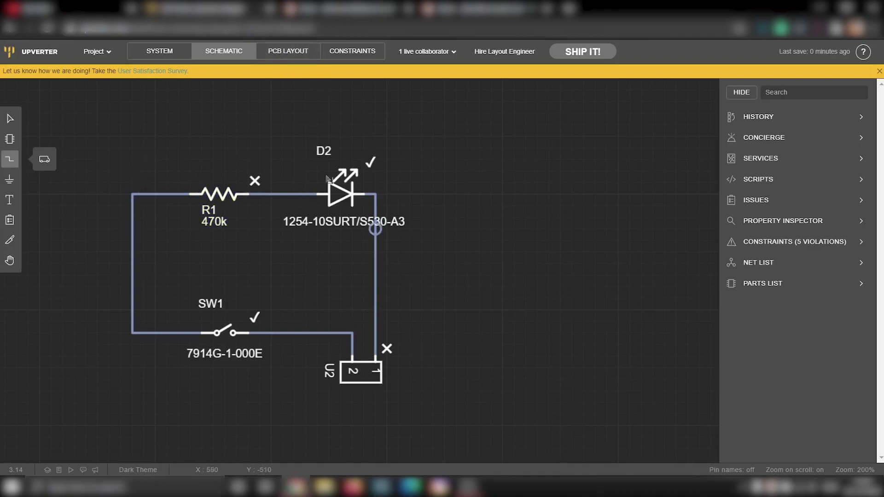
{"action": "left_click", "coordinate": [9, 120]}
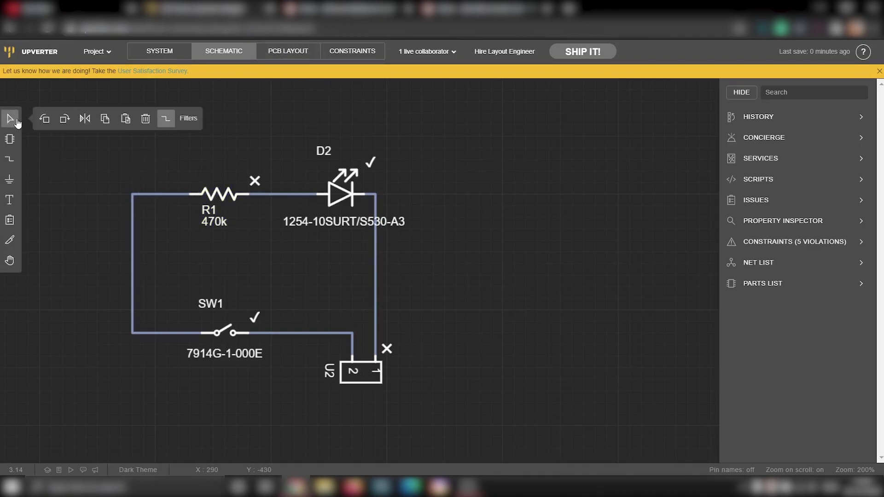
- In the PCB layout, move resistor R1 above the LED and bring switch SW1 and header U2 to the LED's right
{"action": "left_click", "coordinate": [277, 53]}
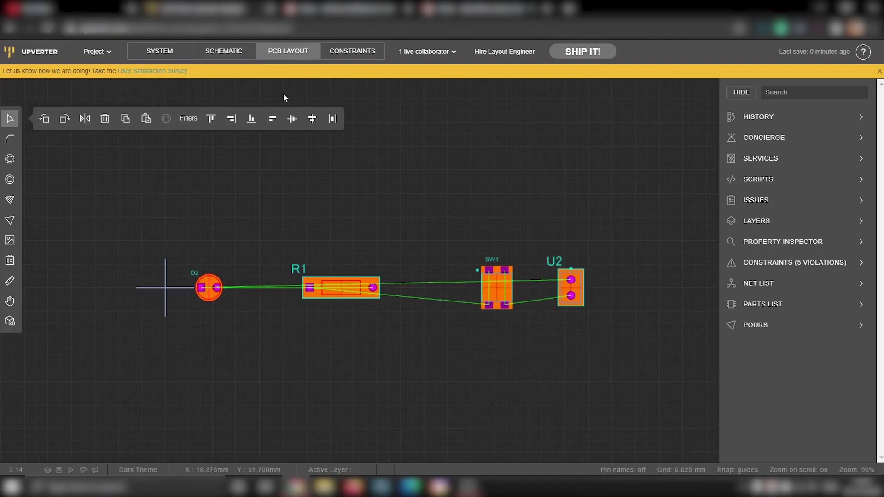
{"action": "left_click_drag", "start_coordinate": [331, 282], "coordinate": [227, 209]}
{"action": "left_click_drag", "start_coordinate": [500, 286], "coordinate": [304, 287]}
{"action": "left_click_drag", "start_coordinate": [578, 291], "coordinate": [264, 285]}
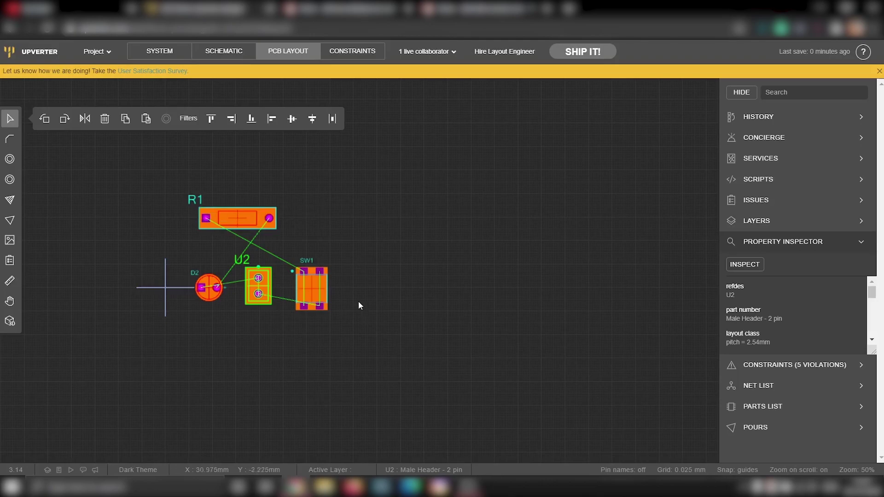
- Rotate resistor R1 by 180 degrees and move its R1 label centrally above the footprint
{"action": "left_click", "coordinate": [239, 225]}
{"action": "key", "text": "r"}
{"action": "key", "text": "r"}
{"action": "left_click_drag", "start_coordinate": [248, 226], "coordinate": [236, 209]}
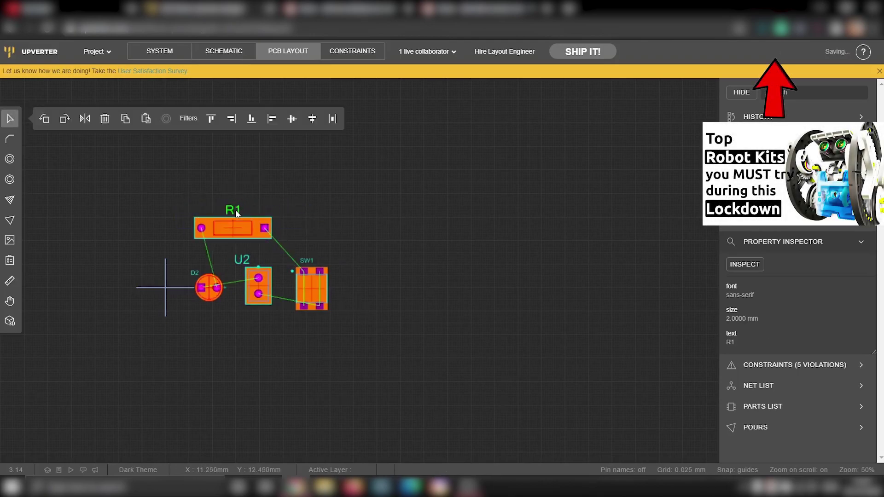
- Rearrange the footprints with header U2 left of R1, switch SW1 rotated a quarter turn beneath R1, and LED D2 right of the switch
{"action": "left_click_drag", "start_coordinate": [323, 293], "coordinate": [178, 259]}
{"action": "left_click", "coordinate": [238, 276]}
{"action": "key", "text": "r"}
{"action": "left_click_drag", "start_coordinate": [237, 278], "coordinate": [233, 273]}
{"action": "left_click_drag", "start_coordinate": [182, 255], "coordinate": [181, 247]}
{"action": "left_click_drag", "start_coordinate": [300, 249], "coordinate": [283, 270]}
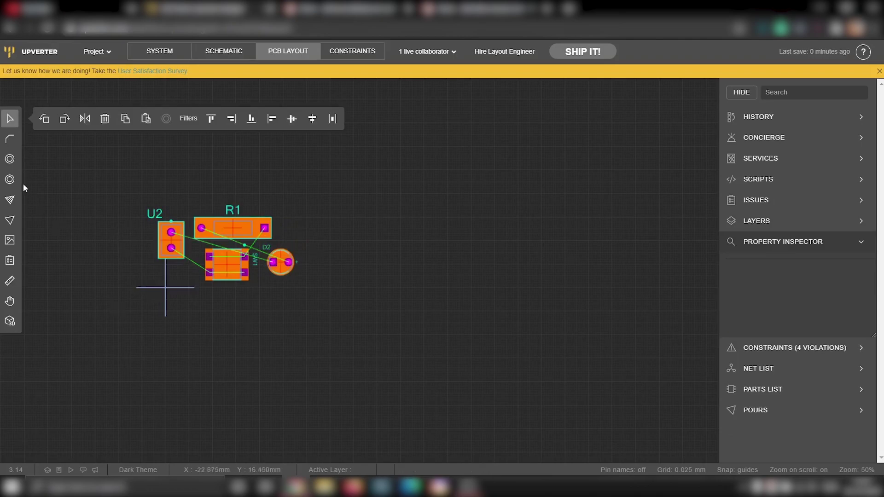
- Route a 0.51 mm Top Copper trace from U2's lower pad to SW1's lower left pad and on to its lower right pad
{"action": "left_click", "coordinate": [9, 141]}
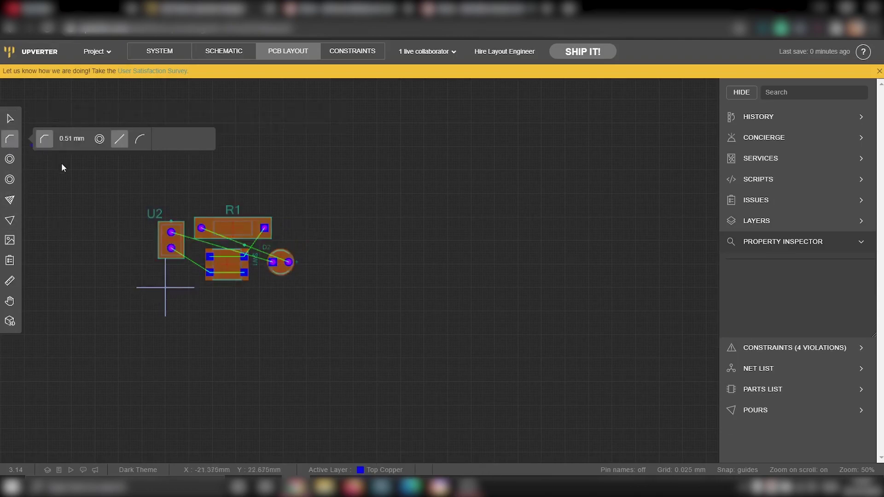
{"action": "scroll", "coordinate": [175, 250], "scroll_direction": "up", "scroll_amount": 2}
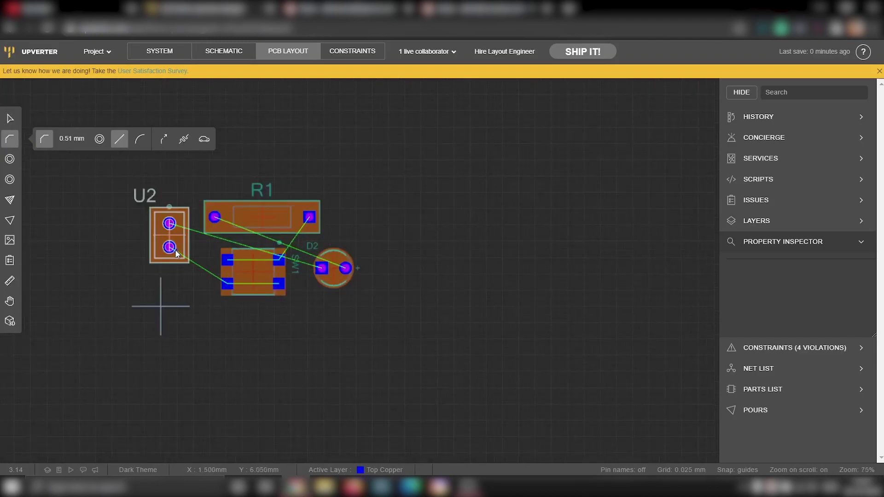
{"action": "left_click", "coordinate": [167, 250]}
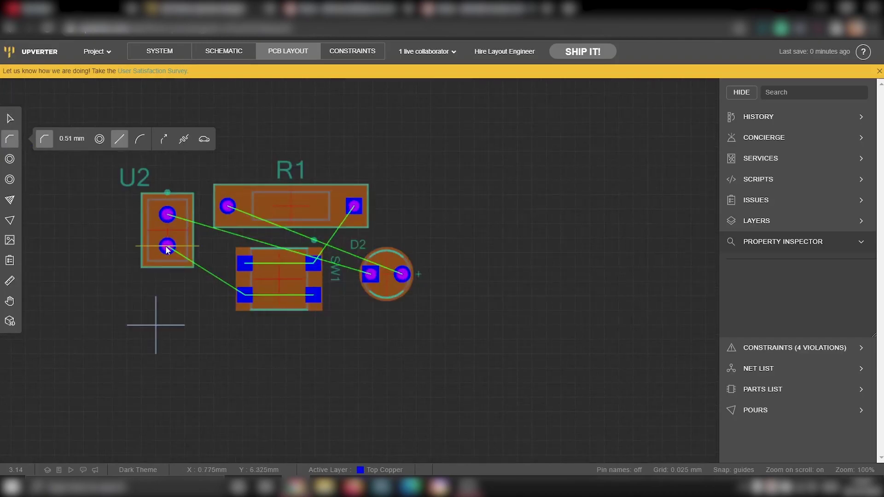
{"action": "left_click", "coordinate": [243, 297]}
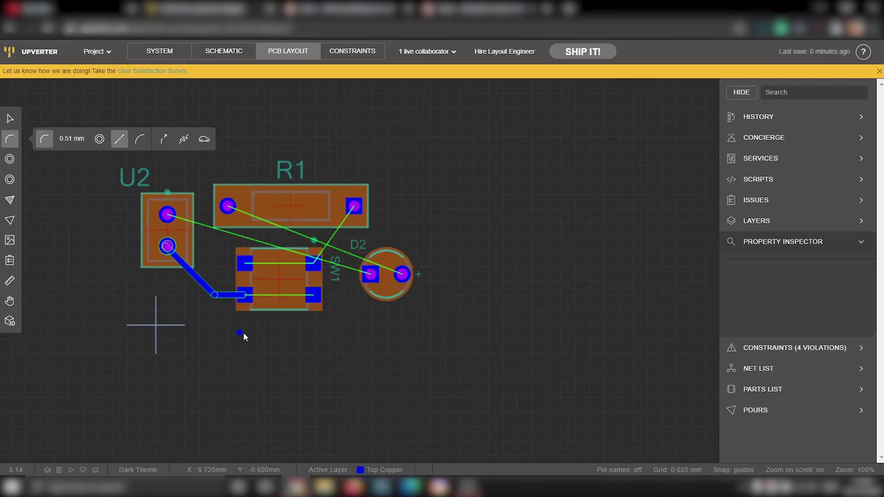
{"action": "left_click", "coordinate": [245, 295]}
{"action": "left_click", "coordinate": [314, 296]}
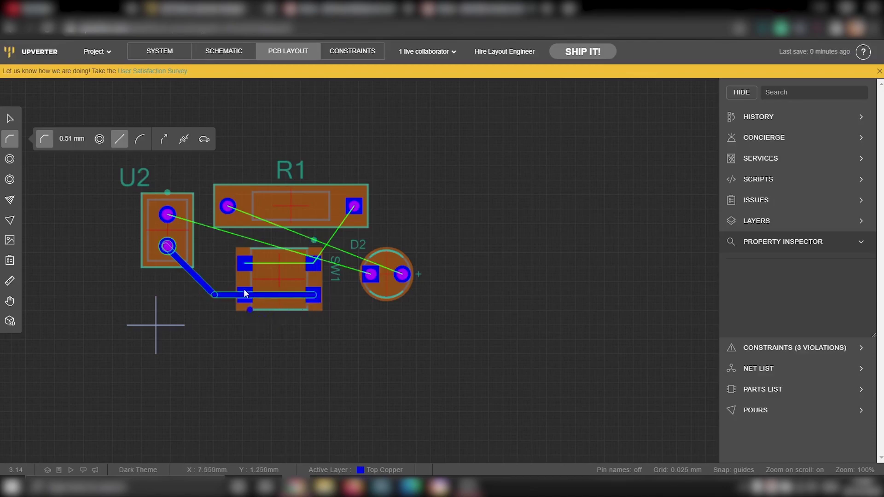
- Route a 0.51 mm Top Copper trace between SW1's two upper pads, and connect the upper right one to R1's right pad
{"action": "left_click", "coordinate": [242, 265]}
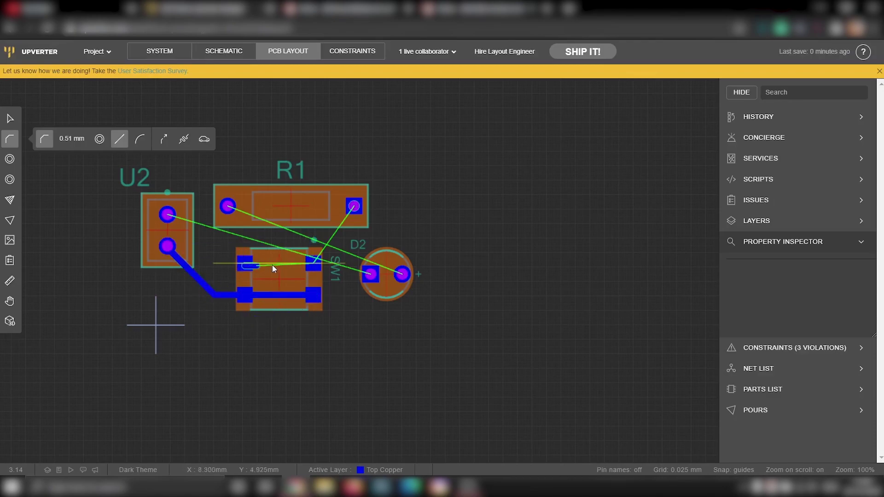
{"action": "left_click", "coordinate": [313, 265]}
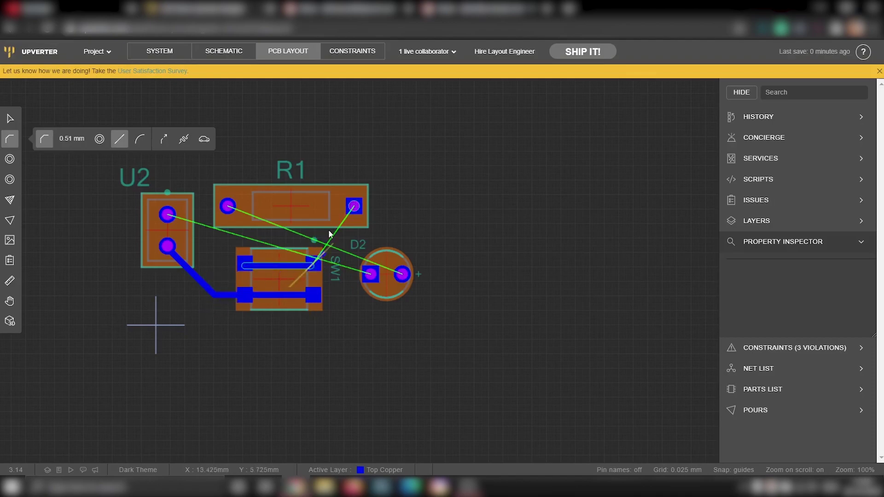
{"action": "left_click", "coordinate": [354, 209]}
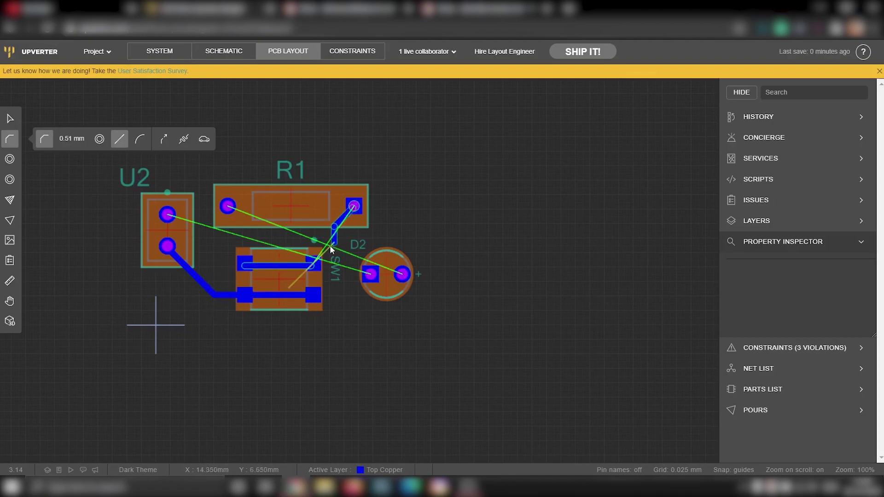
{"action": "left_click", "coordinate": [314, 265]}
- Route a Top Copper trace from U2's upper pad over the top of R1 and down to D2's left pad
{"action": "left_click", "coordinate": [167, 214]}
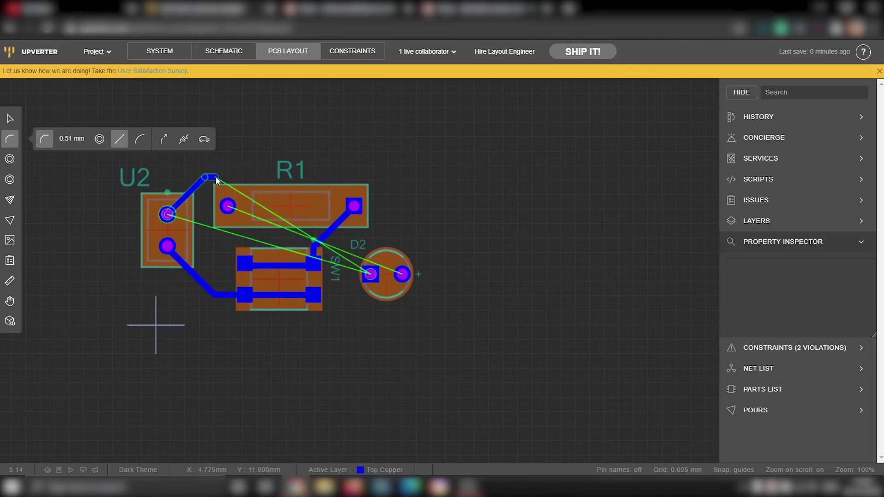
{"action": "left_click", "coordinate": [218, 173]}
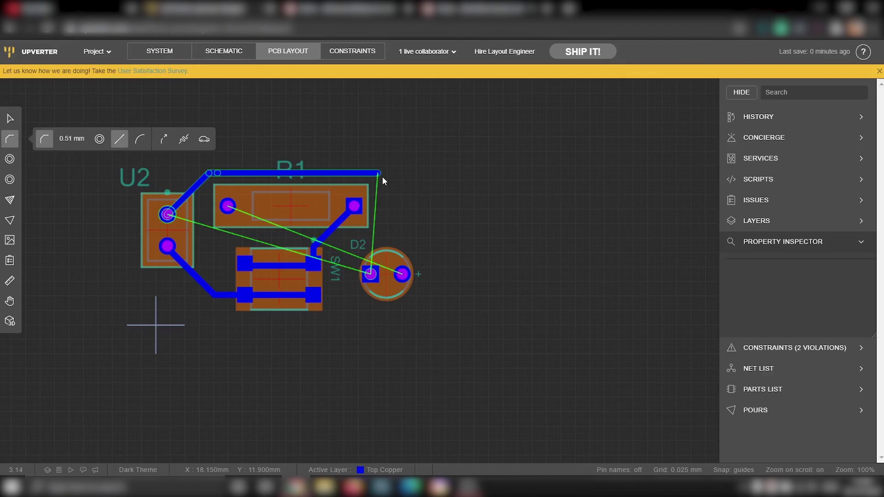
{"action": "left_click", "coordinate": [382, 176]}
{"action": "left_click", "coordinate": [377, 266]}
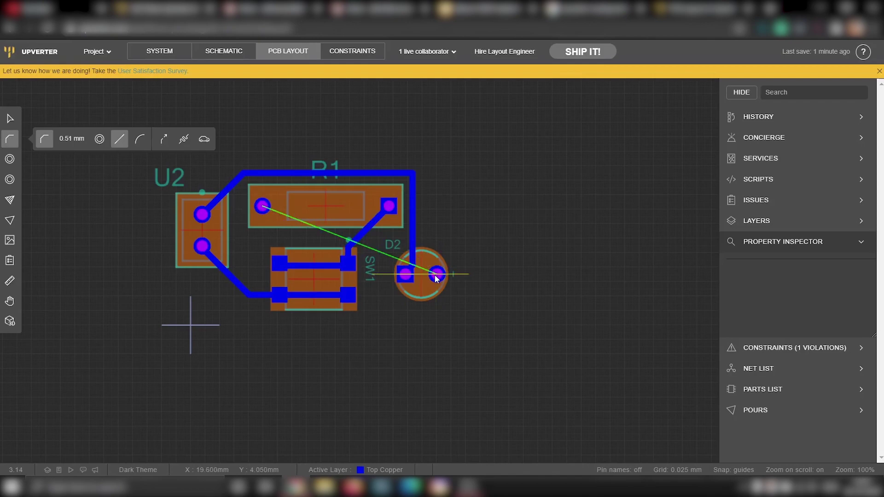
- Route a 0.51 mm Bottom Copper trace from R1's left pad, down between SW1 and D2 and under D2, to D2's right pad
{"action": "left_click", "coordinate": [863, 214]}
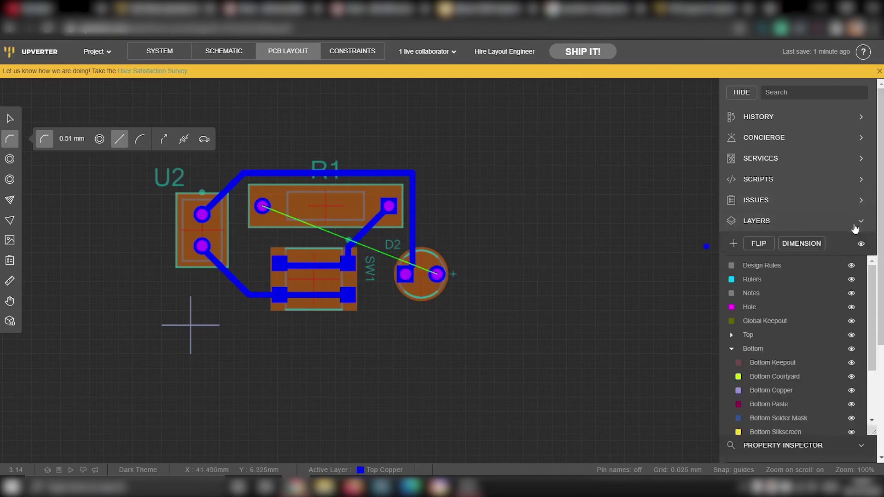
{"action": "scroll", "coordinate": [791, 307], "scroll_direction": "down", "scroll_amount": 3}
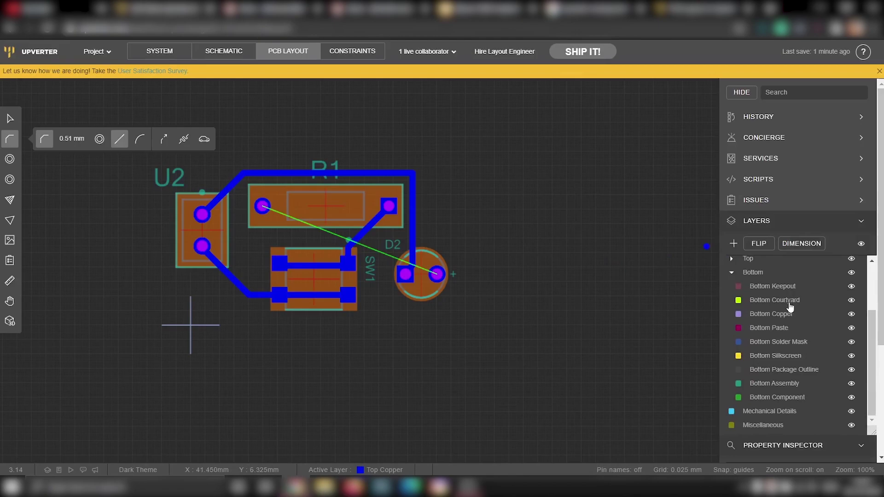
{"action": "scroll", "coordinate": [789, 314], "scroll_direction": "up", "scroll_amount": 2}
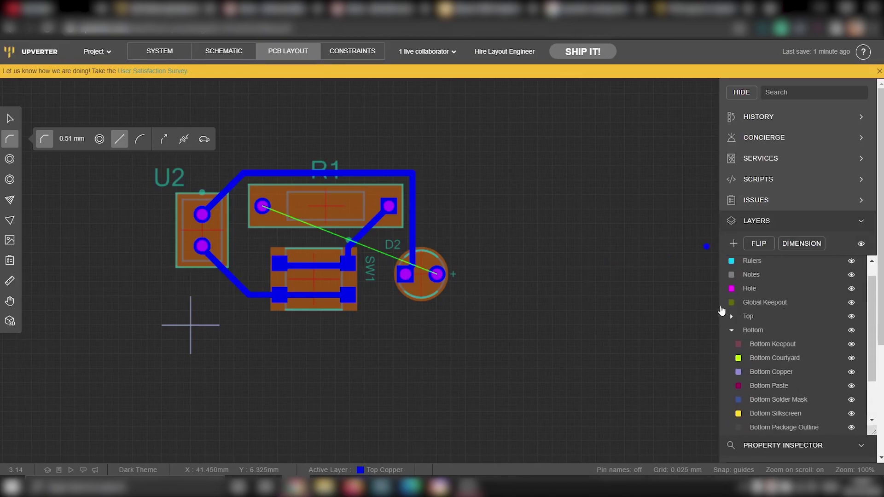
{"action": "left_click", "coordinate": [730, 318]}
{"action": "scroll", "coordinate": [786, 318], "scroll_direction": "down", "scroll_amount": 4}
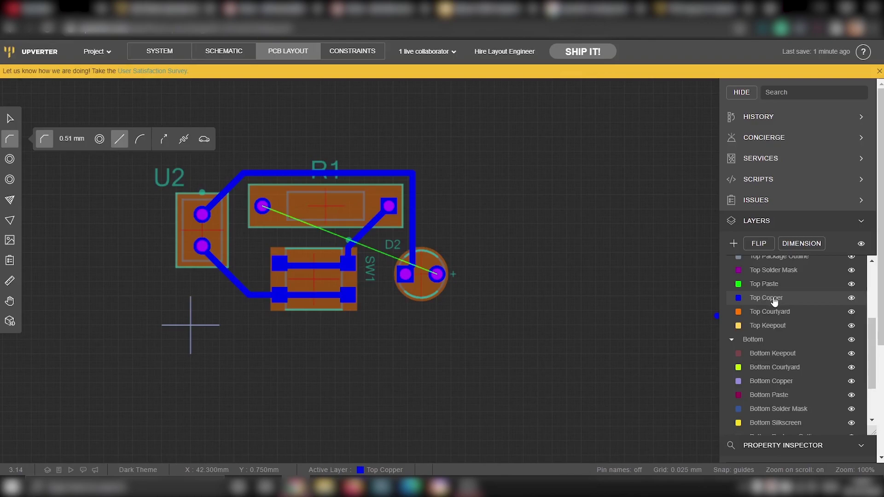
{"action": "scroll", "coordinate": [775, 301], "scroll_direction": "down", "scroll_amount": 2}
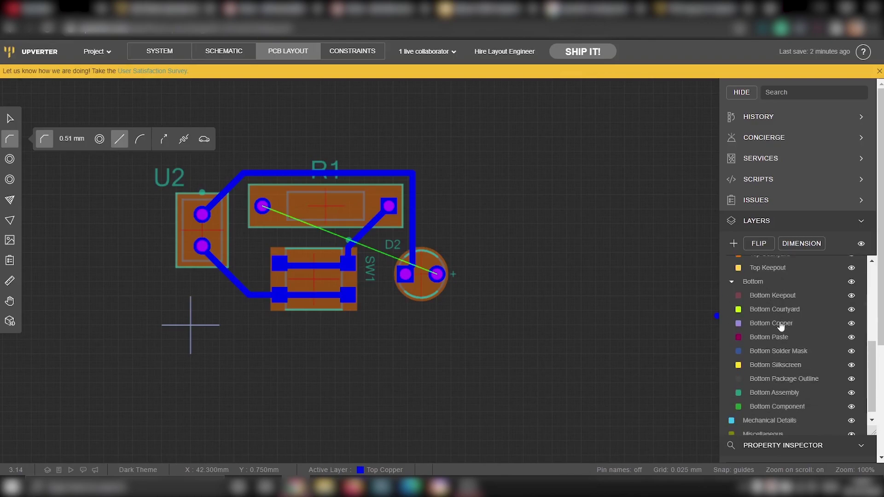
{"action": "scroll", "coordinate": [793, 343], "scroll_direction": "down", "scroll_amount": 1}
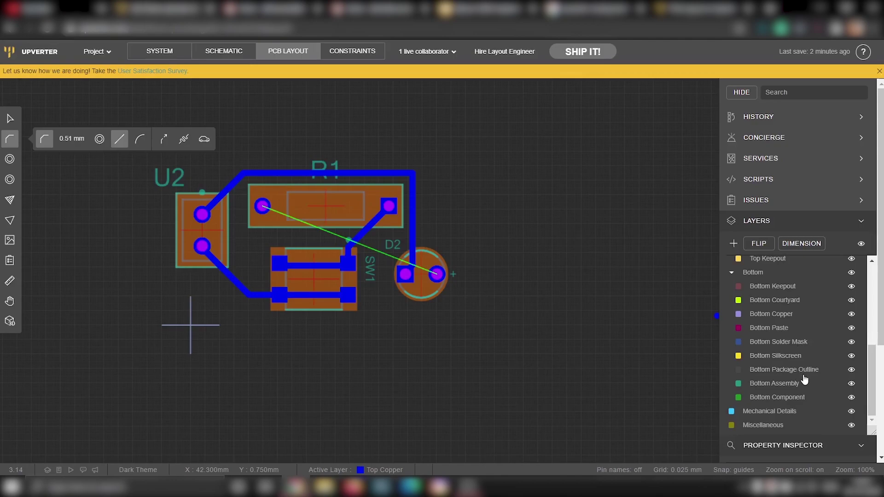
{"action": "left_click", "coordinate": [776, 318]}
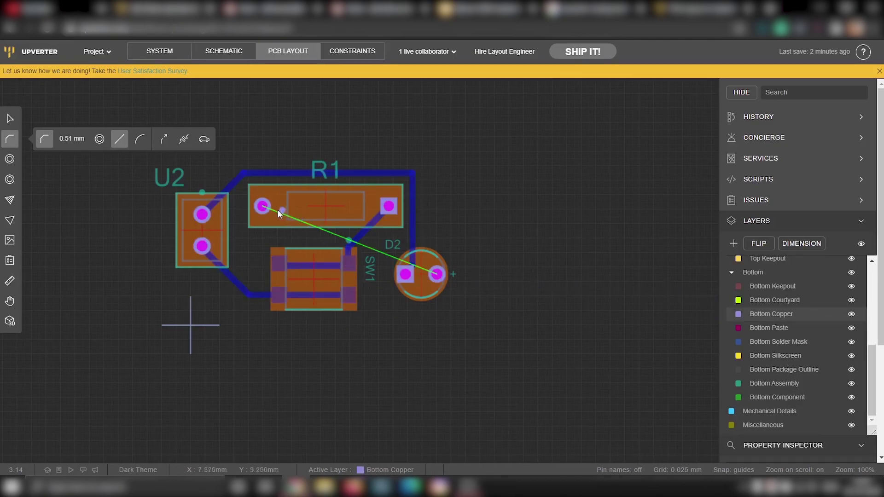
{"action": "left_click", "coordinate": [263, 207]}
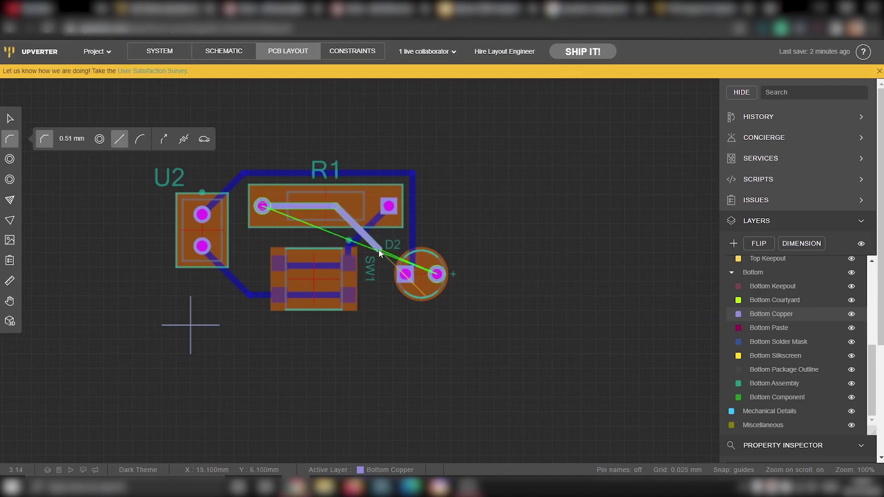
{"action": "left_click", "coordinate": [394, 308]}
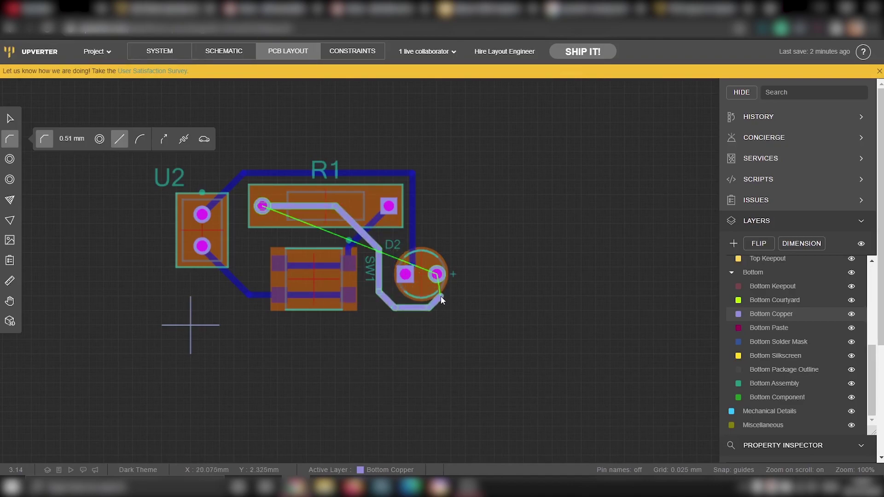
{"action": "left_click", "coordinate": [436, 276]}
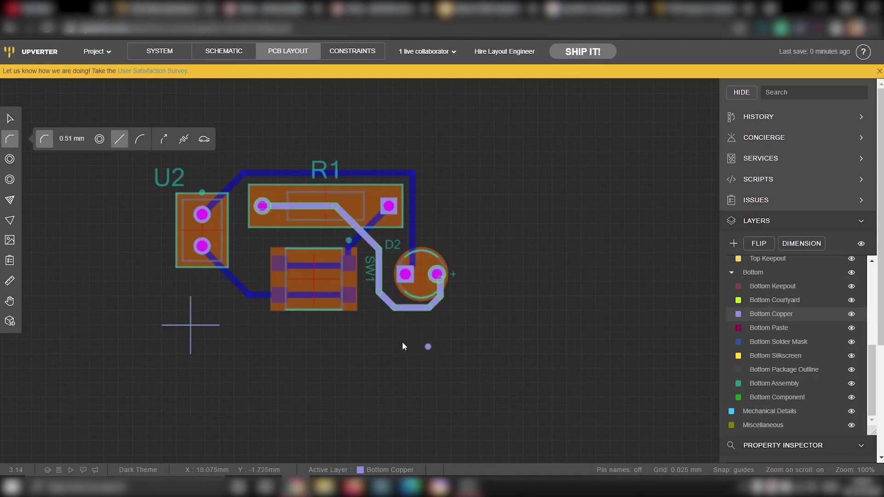
- Make Top Copper the active layer again and leave the trace tool
{"action": "scroll", "coordinate": [802, 334], "scroll_direction": "up", "scroll_amount": 4}
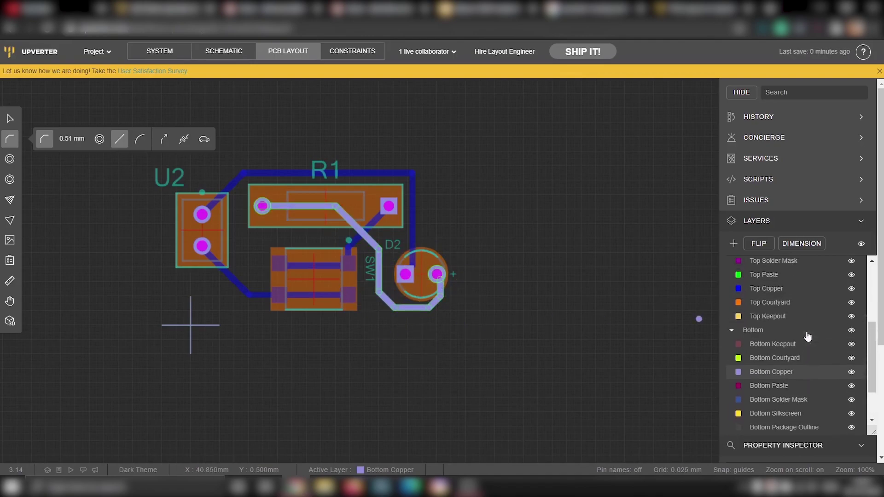
{"action": "left_click", "coordinate": [802, 335]}
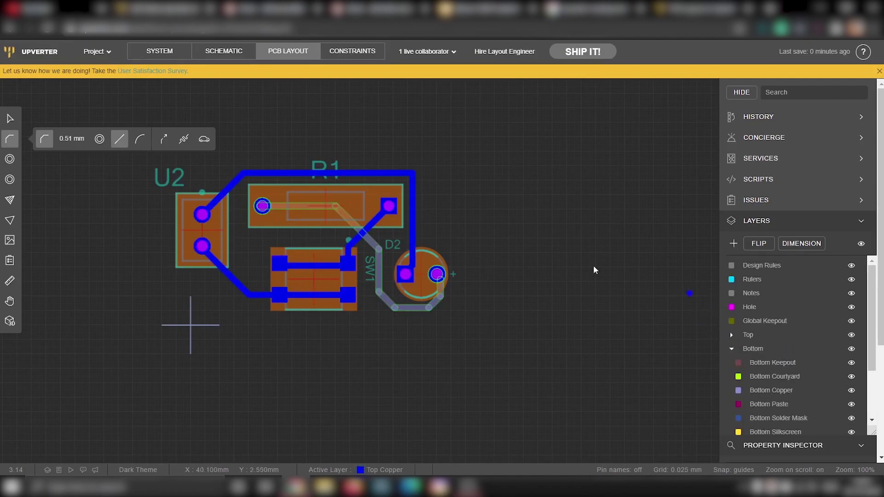
{"action": "left_click", "coordinate": [10, 122]}
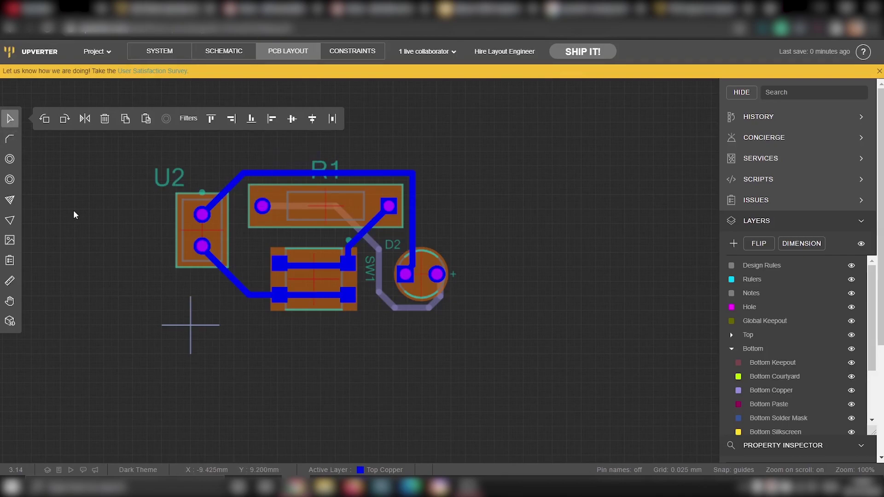
- Start a 20 mil straight-line board outline on the Mechanical Details layer, from U2's left side beneath U2 and SW1 to D2's right side
{"action": "left_click", "coordinate": [10, 222]}
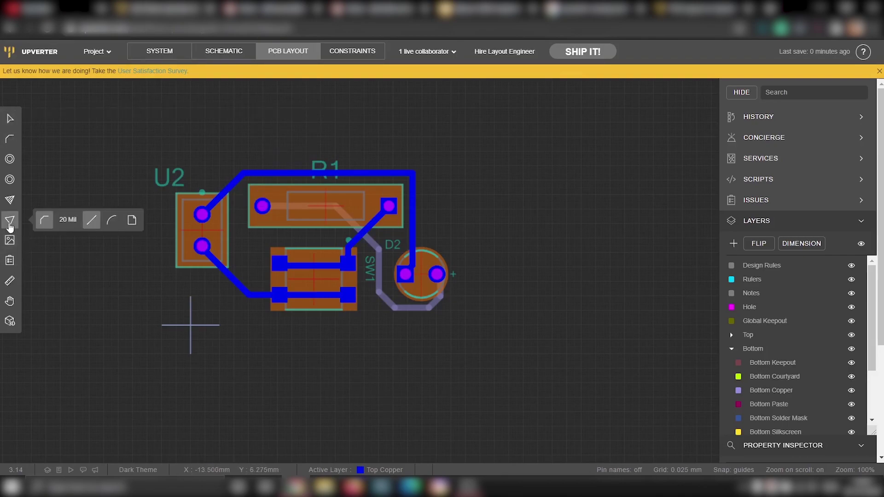
{"action": "left_click", "coordinate": [92, 222]}
{"action": "scroll", "coordinate": [821, 323], "scroll_direction": "down", "scroll_amount": 3}
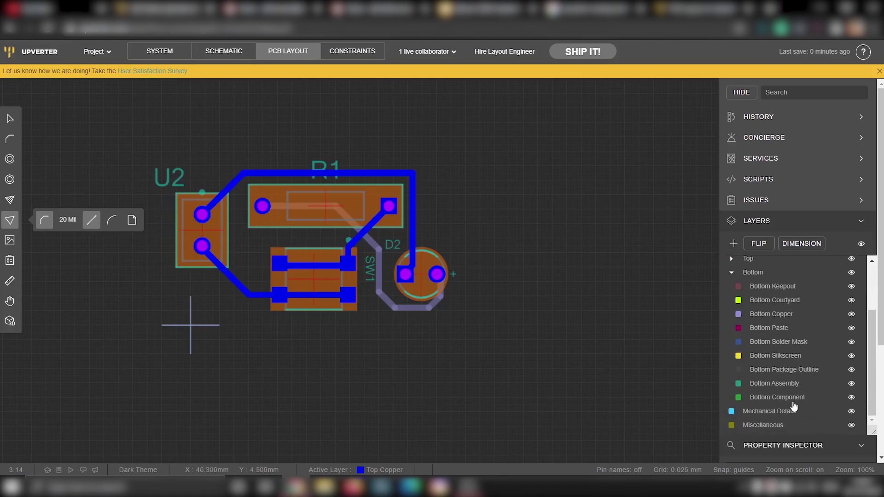
{"action": "left_click", "coordinate": [768, 413]}
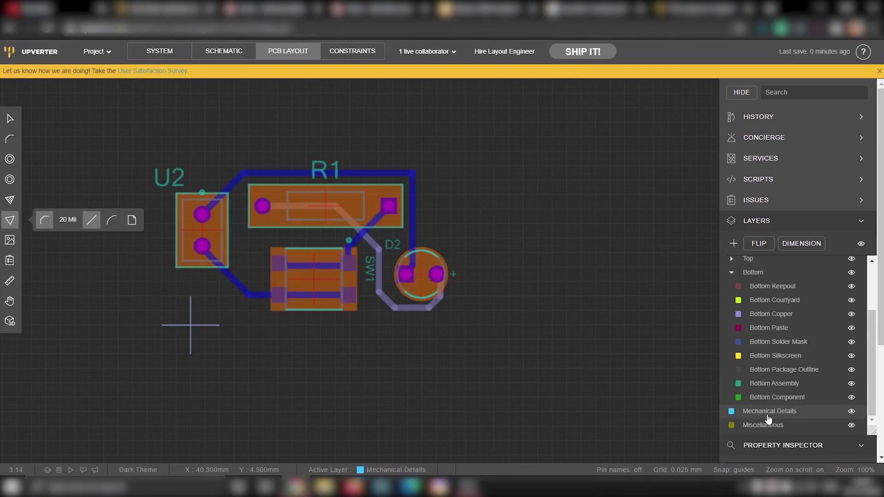
{"action": "left_click", "coordinate": [159, 199]}
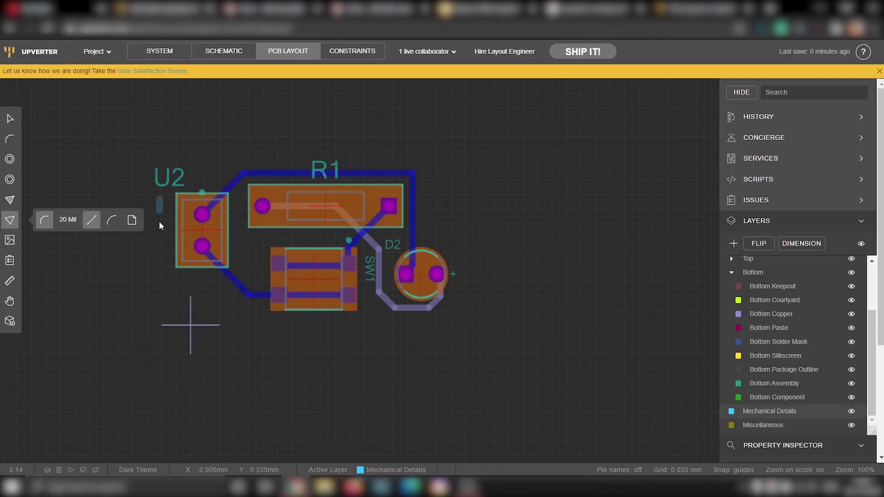
{"action": "left_click", "coordinate": [161, 272]}
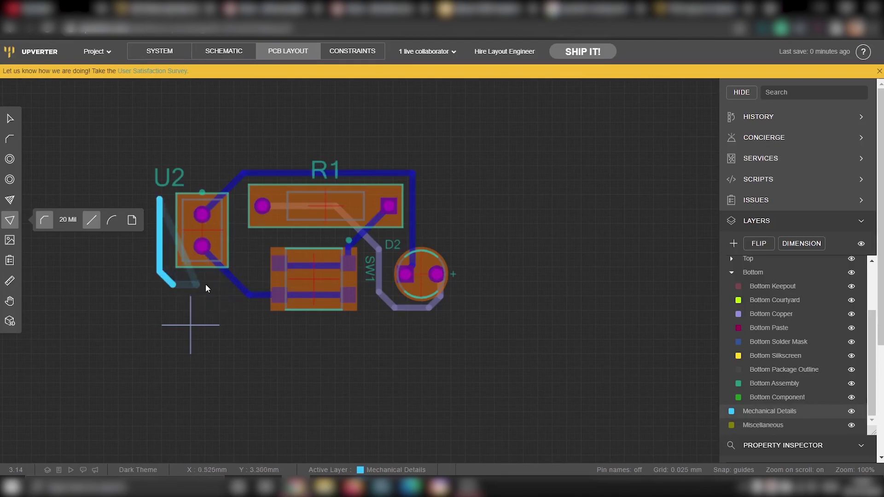
{"action": "left_click", "coordinate": [218, 284]}
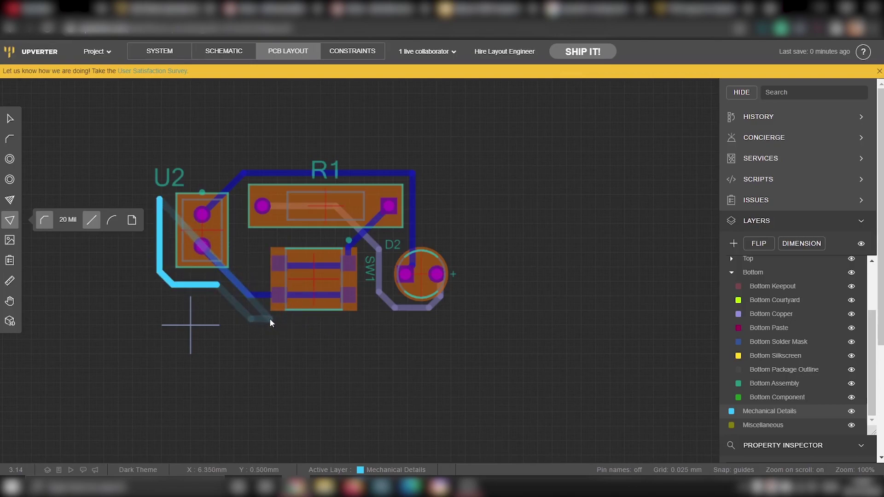
{"action": "left_click", "coordinate": [441, 318]}
{"action": "left_click", "coordinate": [463, 281]}
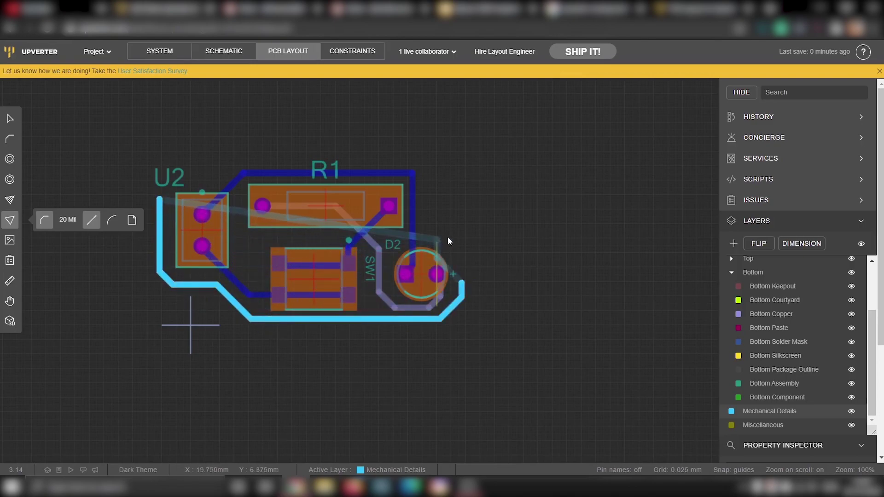
- Close the board outline over D2, R1 and U2 back to its start, and place U2's label vertically beside the header's right edge
{"action": "left_click", "coordinate": [446, 236]}
{"action": "left_click", "coordinate": [421, 237]}
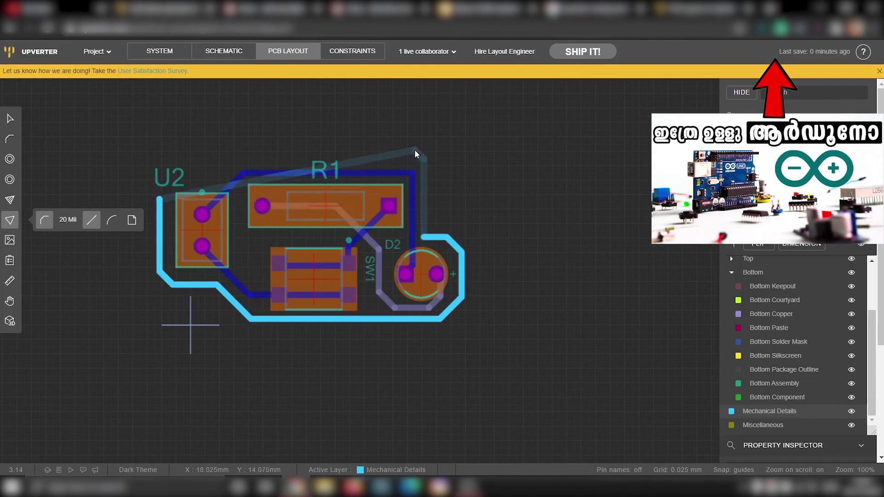
{"action": "left_click", "coordinate": [415, 155]}
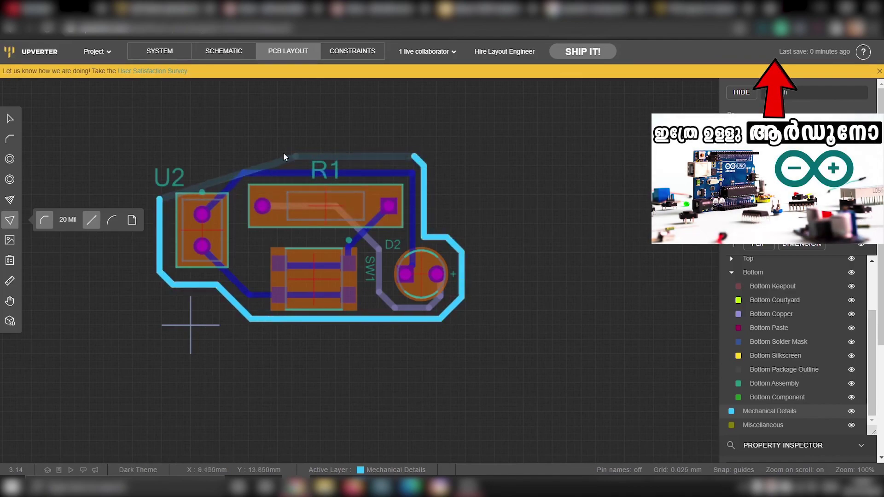
{"action": "left_click", "coordinate": [229, 157]}
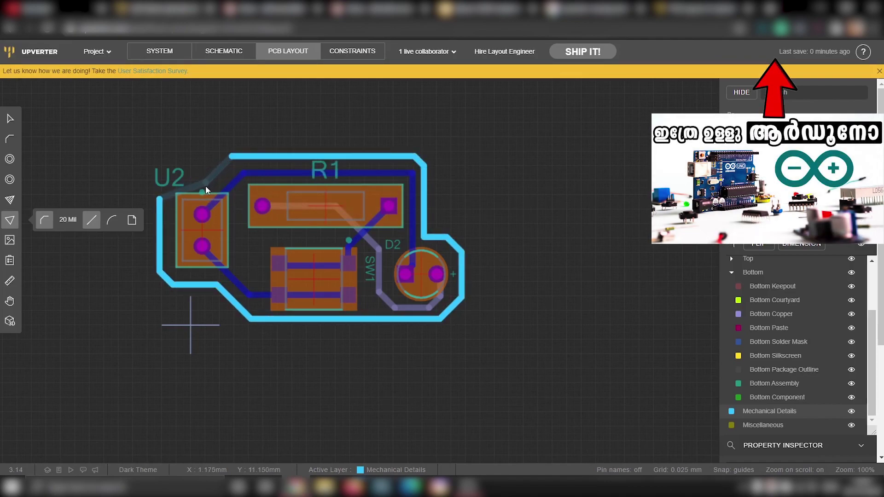
{"action": "left_click", "coordinate": [209, 180]}
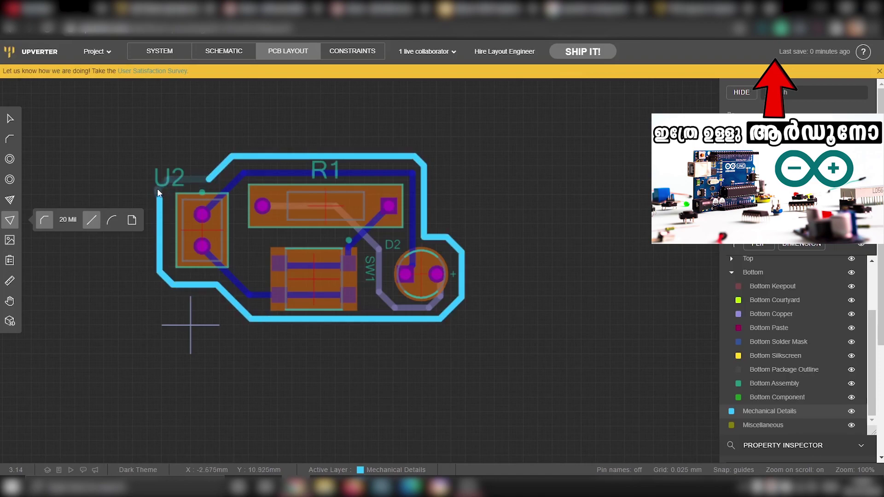
{"action": "left_click", "coordinate": [160, 199]}
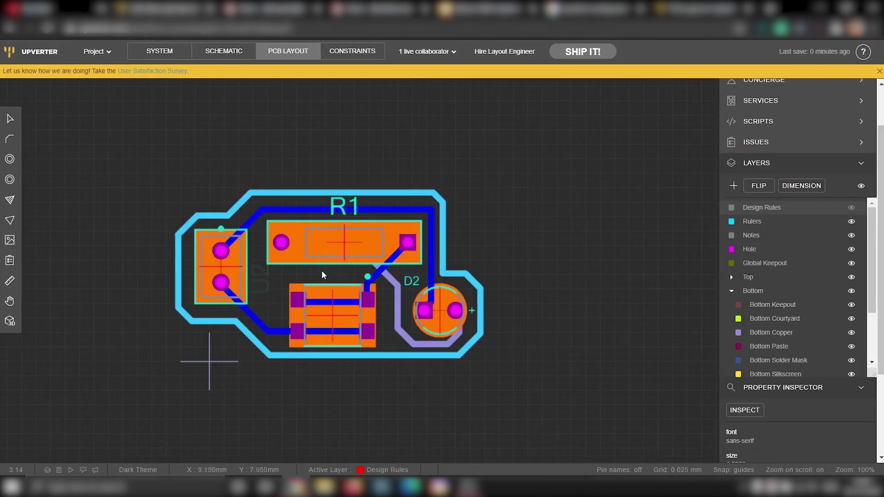
{"action": "left_click", "coordinate": [323, 278]}
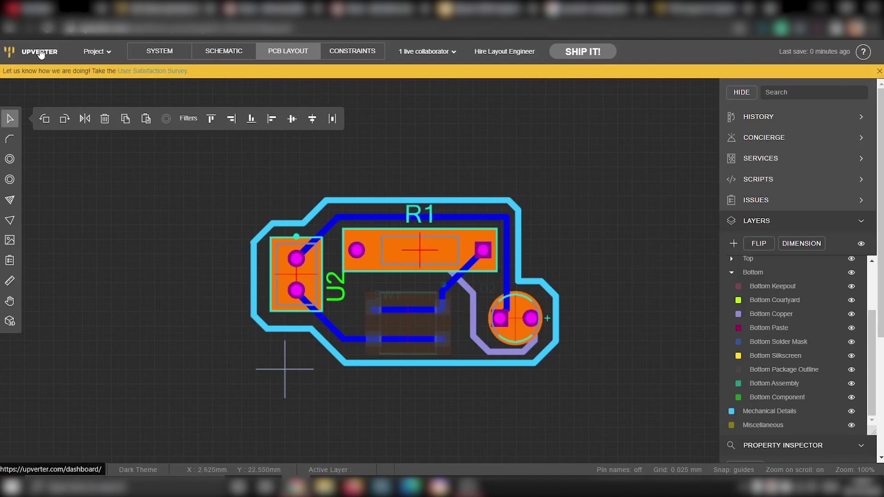
- Export the project's design files in Gerber Format (RS-274X extended)
{"action": "left_click", "coordinate": [106, 54]}
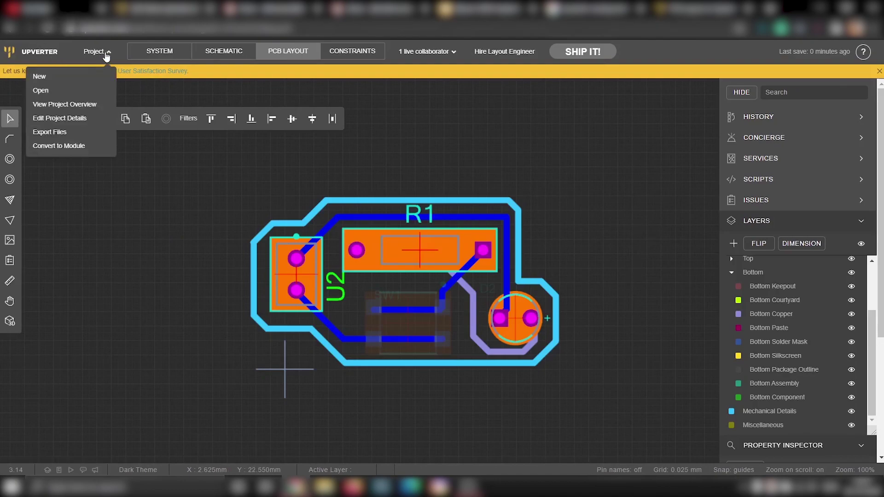
{"action": "left_click", "coordinate": [69, 133]}
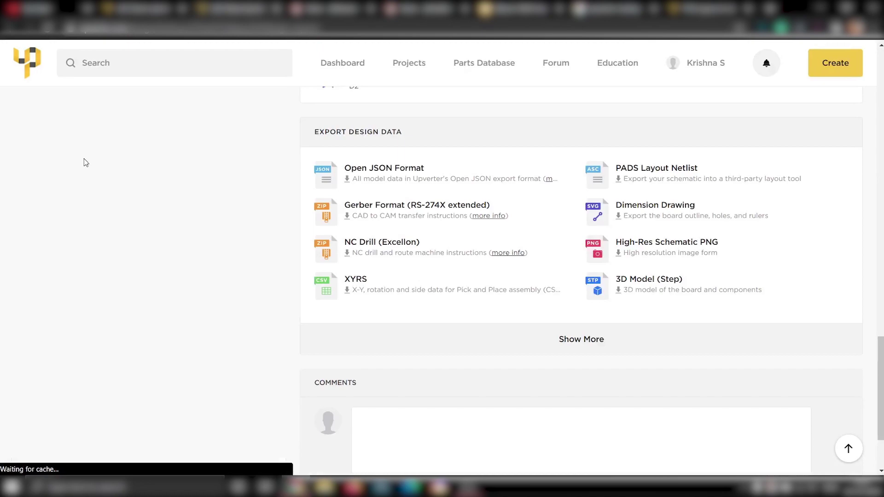
{"action": "left_click", "coordinate": [337, 219]}
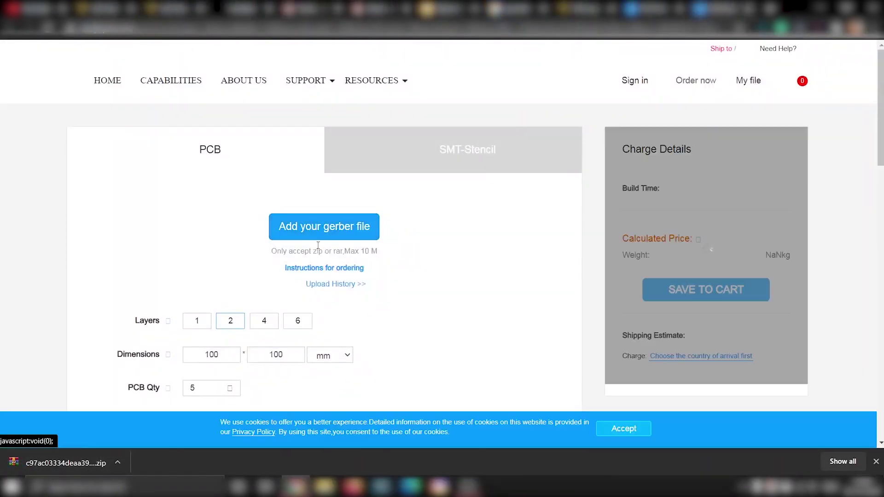
- Upload the exported Gerber zip to the JLCPCB order page and bring up the board preview
{"action": "left_click", "coordinate": [319, 234]}
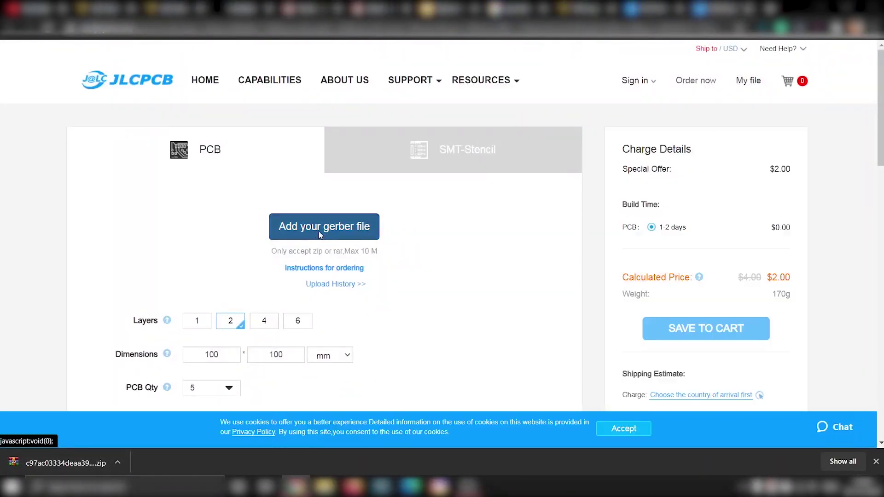
{"action": "scroll", "coordinate": [534, 270], "scroll_direction": "down", "scroll_amount": 1}
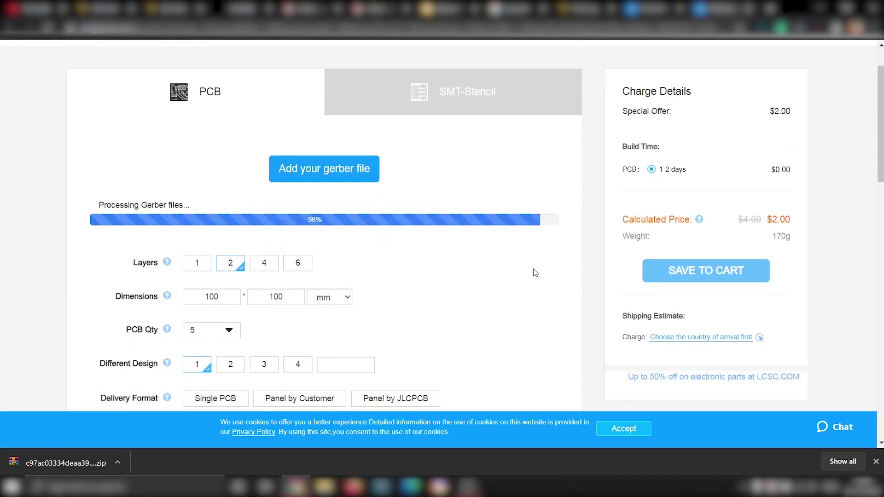
{"action": "scroll", "coordinate": [472, 255], "scroll_direction": "down", "scroll_amount": 1}
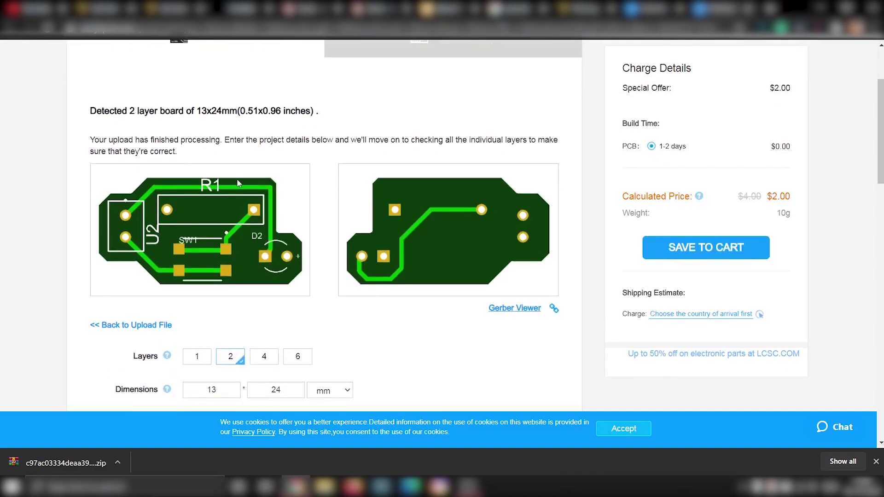